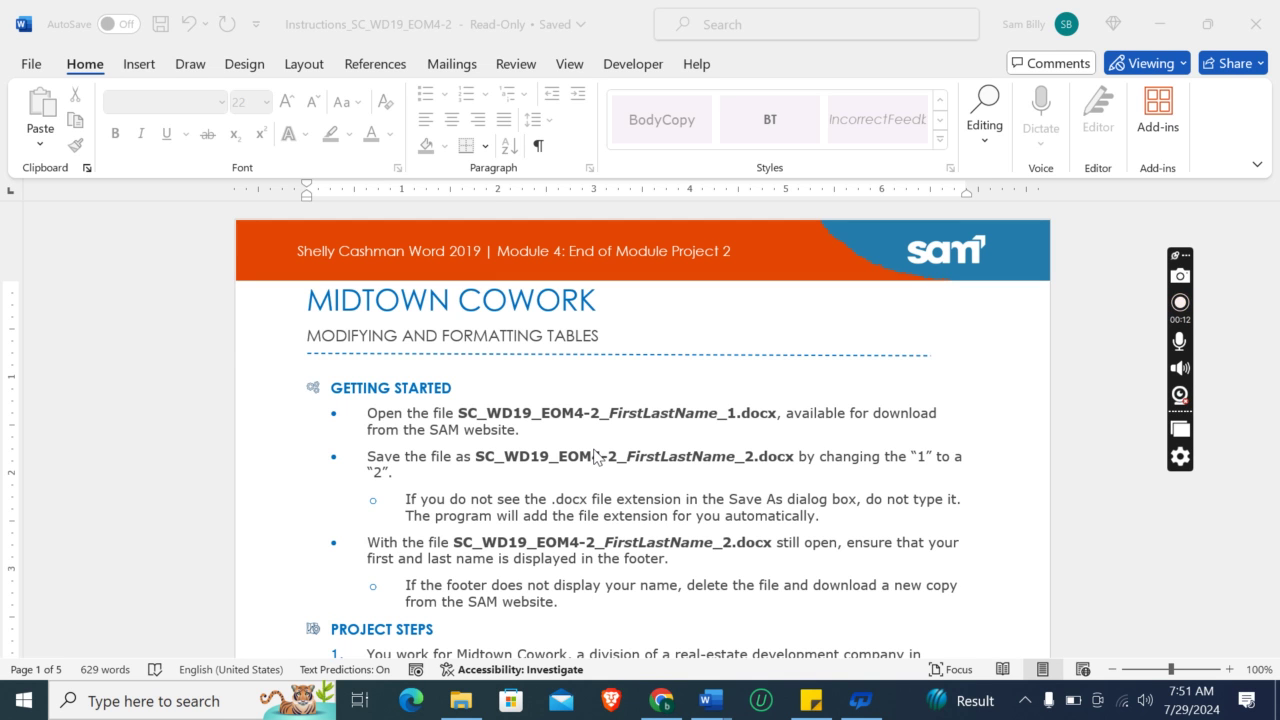
Bring the Instructions_SC_WD19_EOM4-2 document to the front and scroll it slightly
{"action": "mouse_move", "coordinate": [710, 700]}
{"action": "mouse_move", "coordinate": [818, 626]}
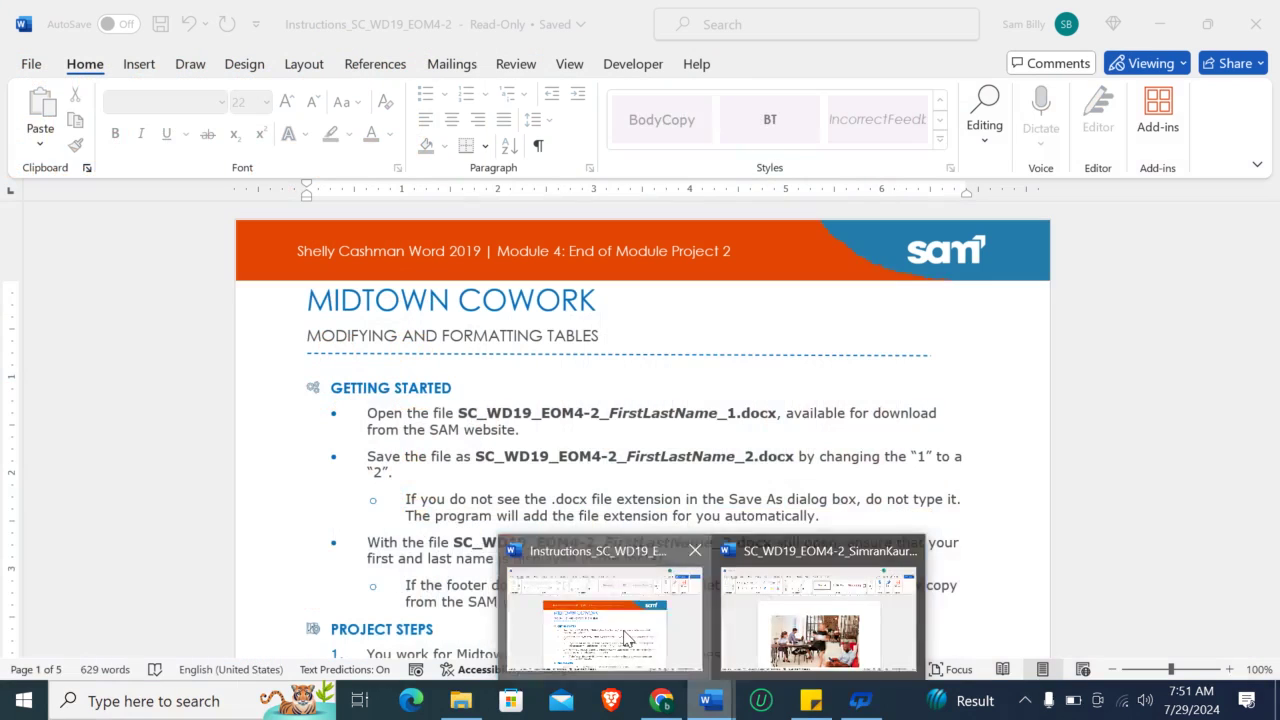
{"action": "left_click", "coordinate": [680, 615]}
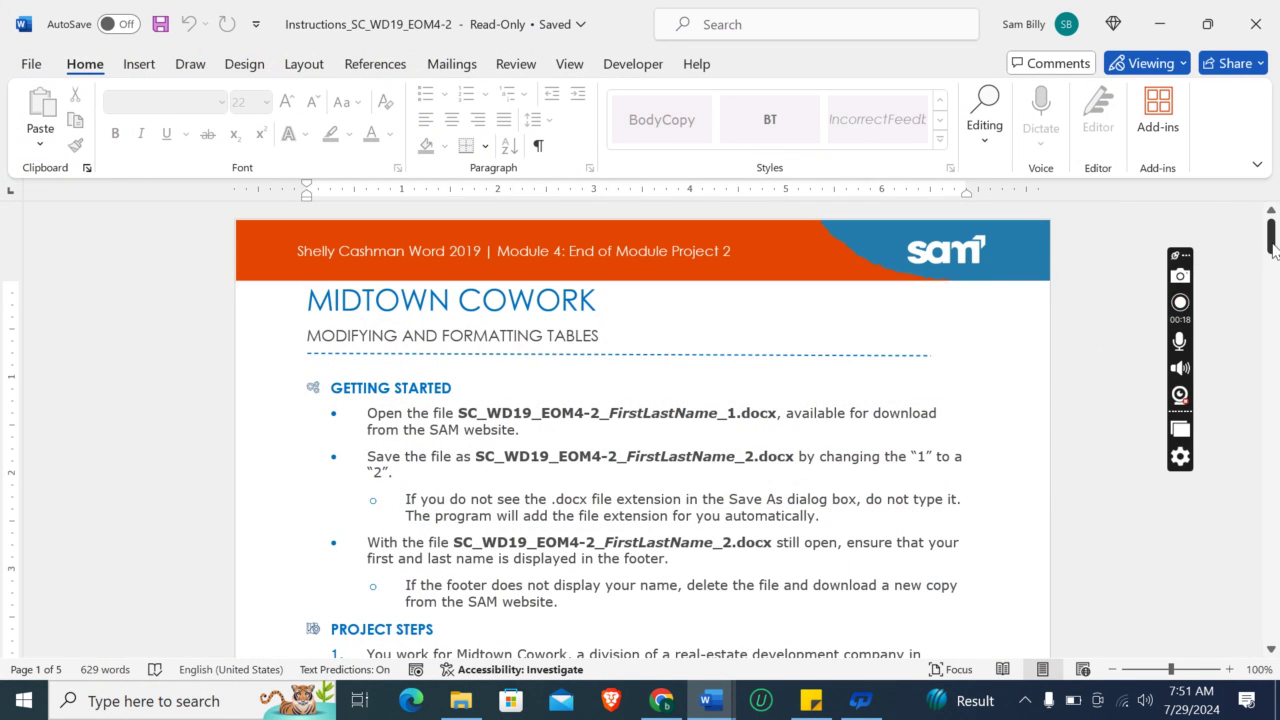
{"action": "left_click_drag", "start_coordinate": [1271, 240], "coordinate": [1273, 272]}
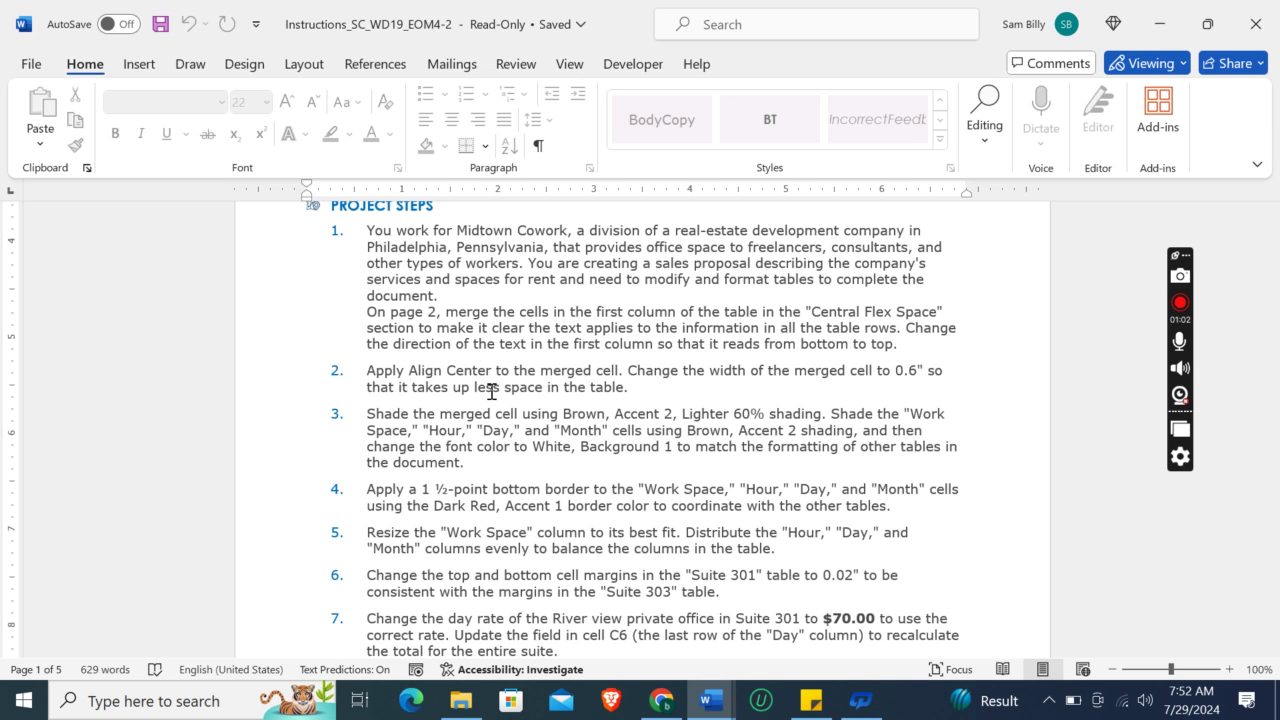
Call up the taskbar previews of the open Word windows
{"action": "left_click", "coordinate": [710, 700]}
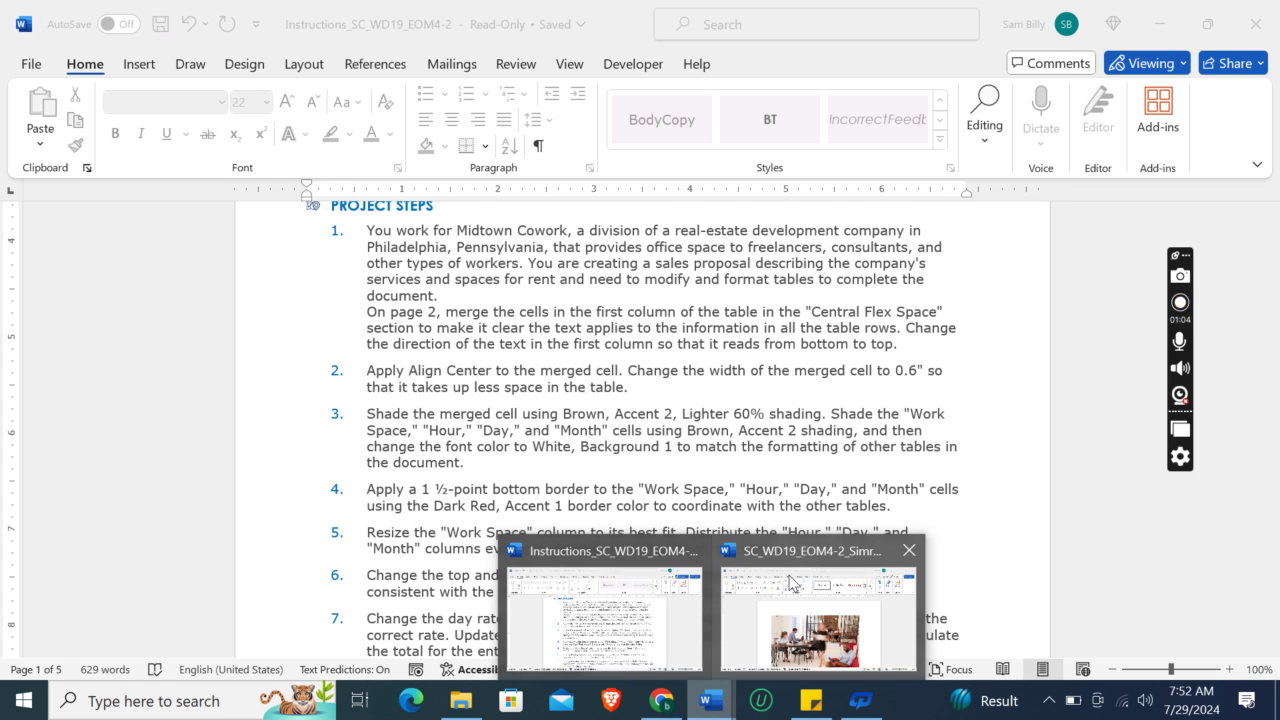
Switch to the SC_WD19_EOM4-2 proposal and scroll to page 2's Central Flex Space table
{"action": "left_click", "coordinate": [792, 582]}
{"action": "left_click_drag", "start_coordinate": [1273, 245], "coordinate": [1275, 392]}
{"action": "left_click", "coordinate": [710, 700]}
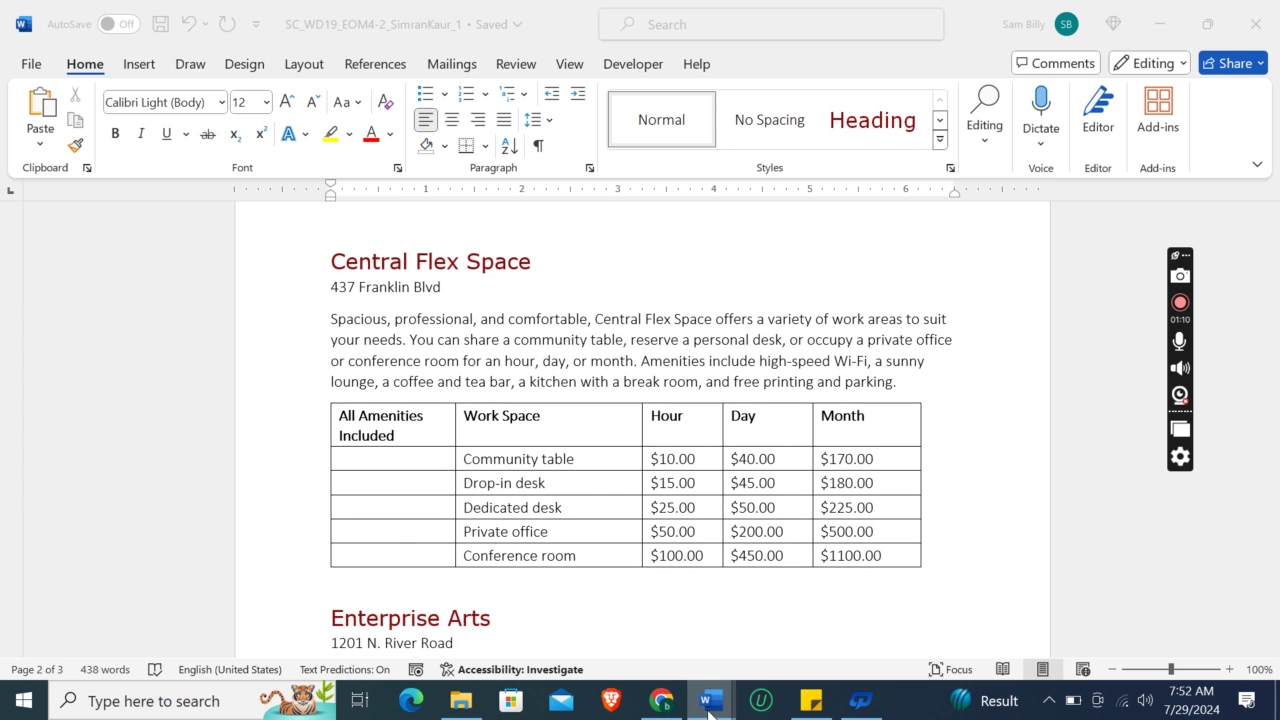
{"action": "mouse_move", "coordinate": [618, 652]}
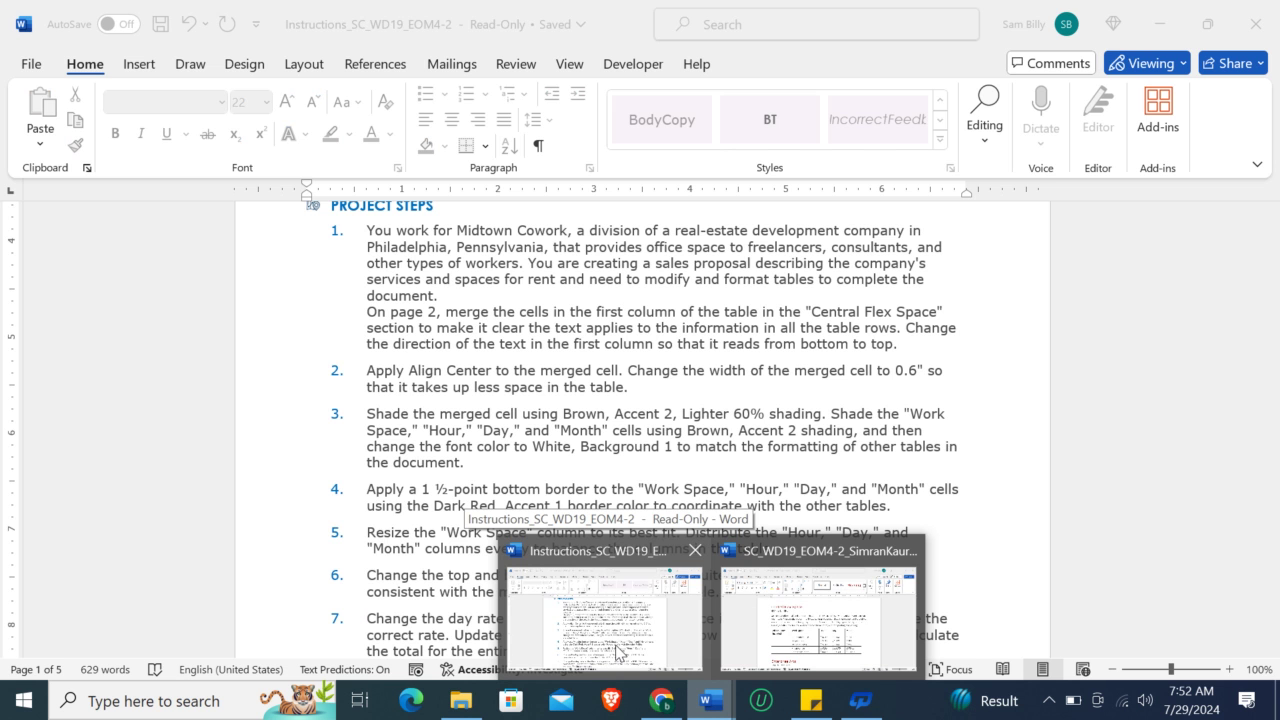
{"action": "mouse_move", "coordinate": [876, 627]}
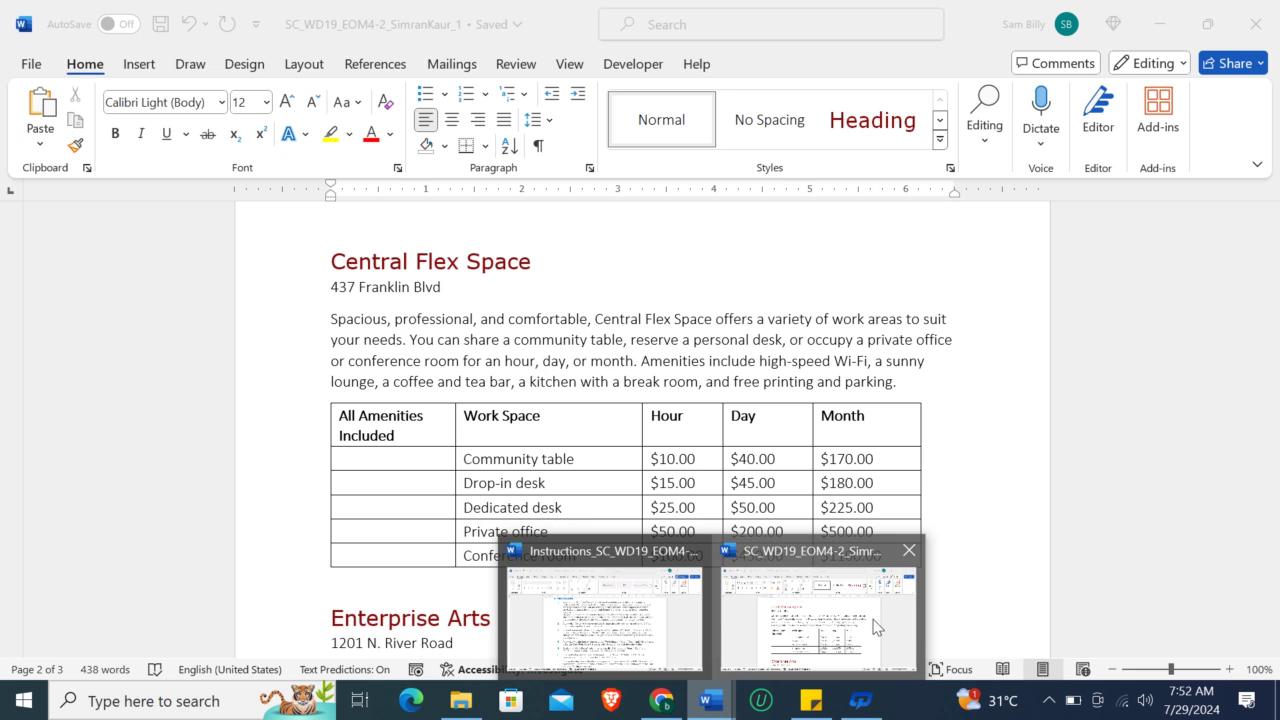
{"action": "mouse_move", "coordinate": [657, 632]}
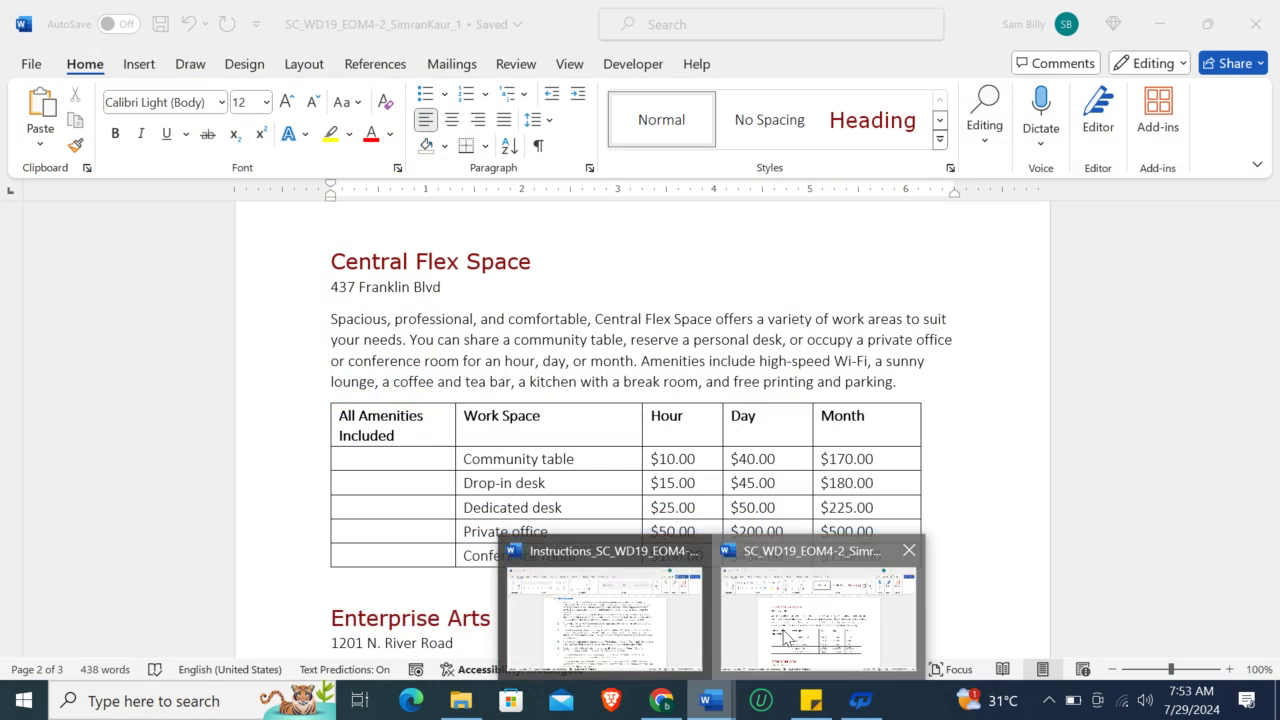
{"action": "left_click", "coordinate": [815, 615]}
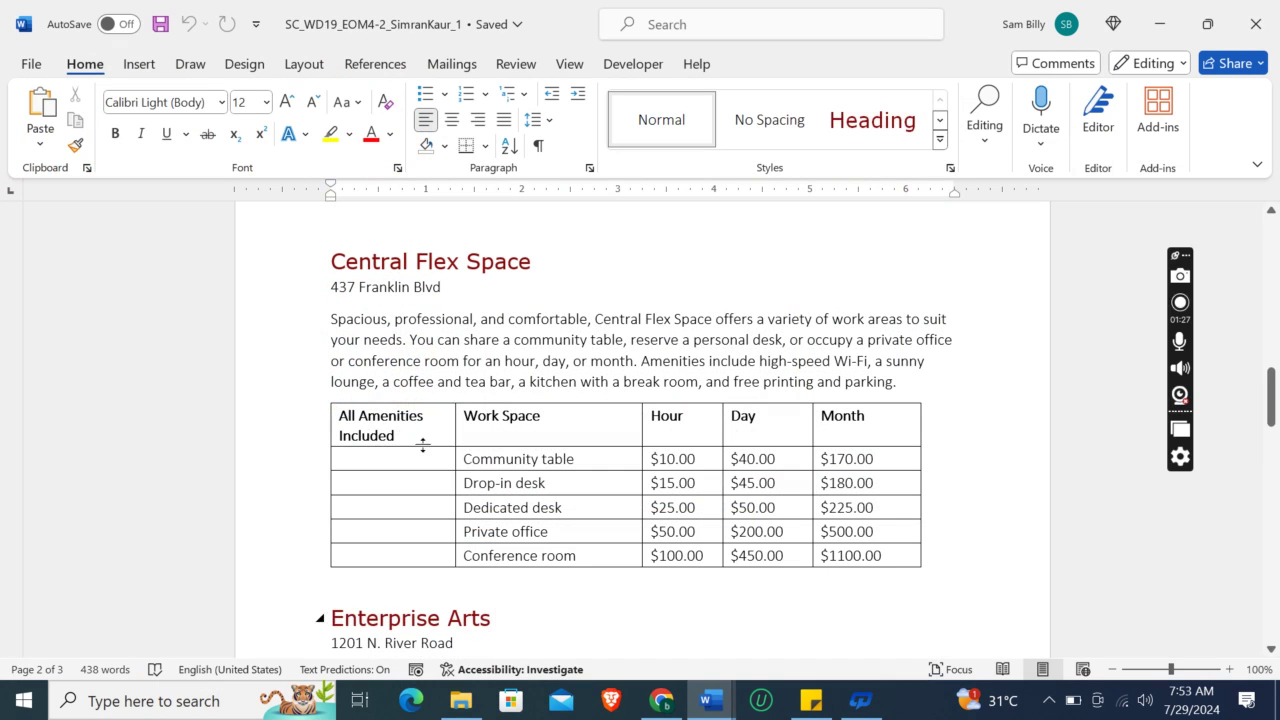
Merge the Central Flex Space table's three first-column cells into one
{"action": "left_click", "coordinate": [334, 422]}
{"action": "key", "text": "shift+Down"}
{"action": "key", "text": "shift+Down"}
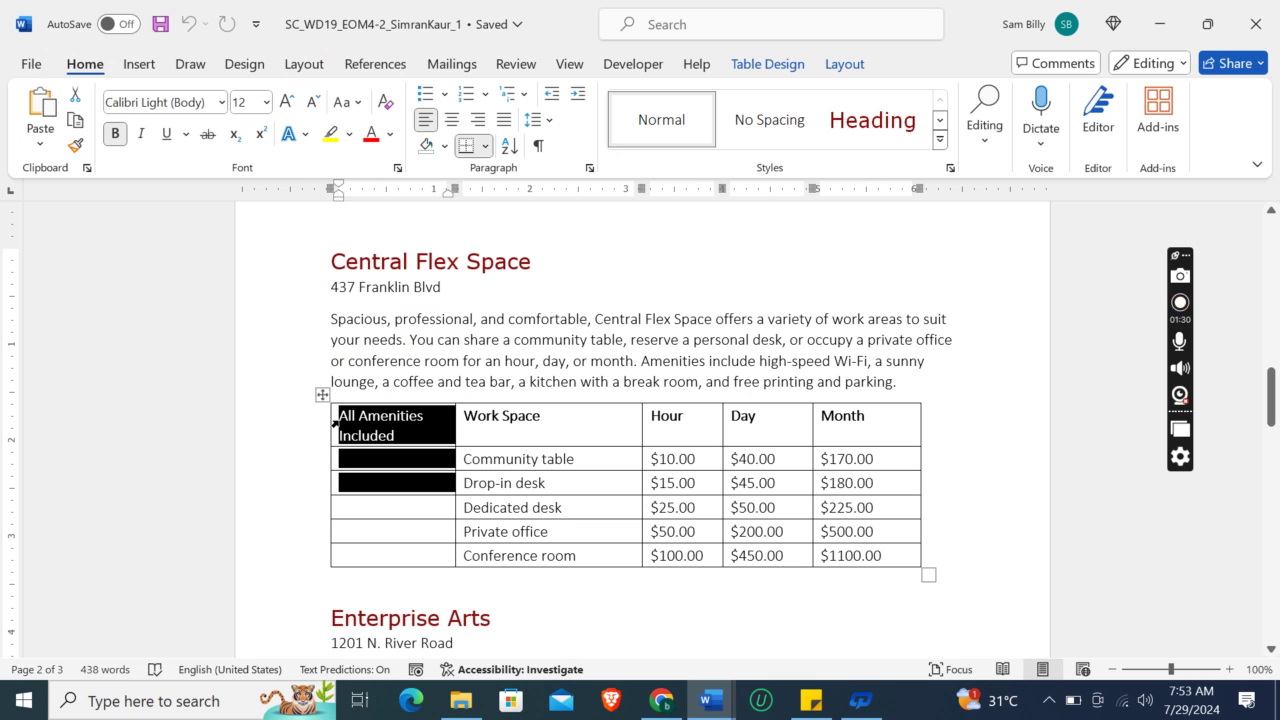
{"action": "key", "text": "shift+Down"}
{"action": "key", "text": "shift+Down"}
{"action": "key", "text": "shift+Down"}
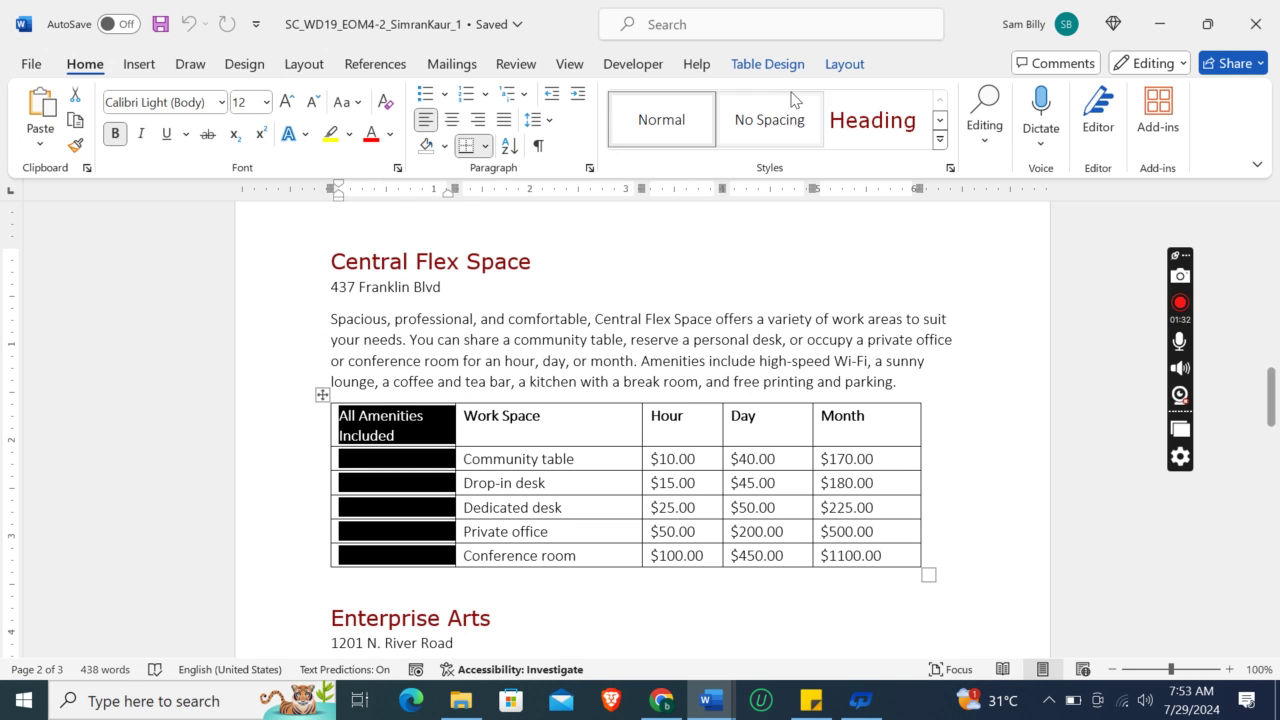
{"action": "left_click", "coordinate": [844, 64]}
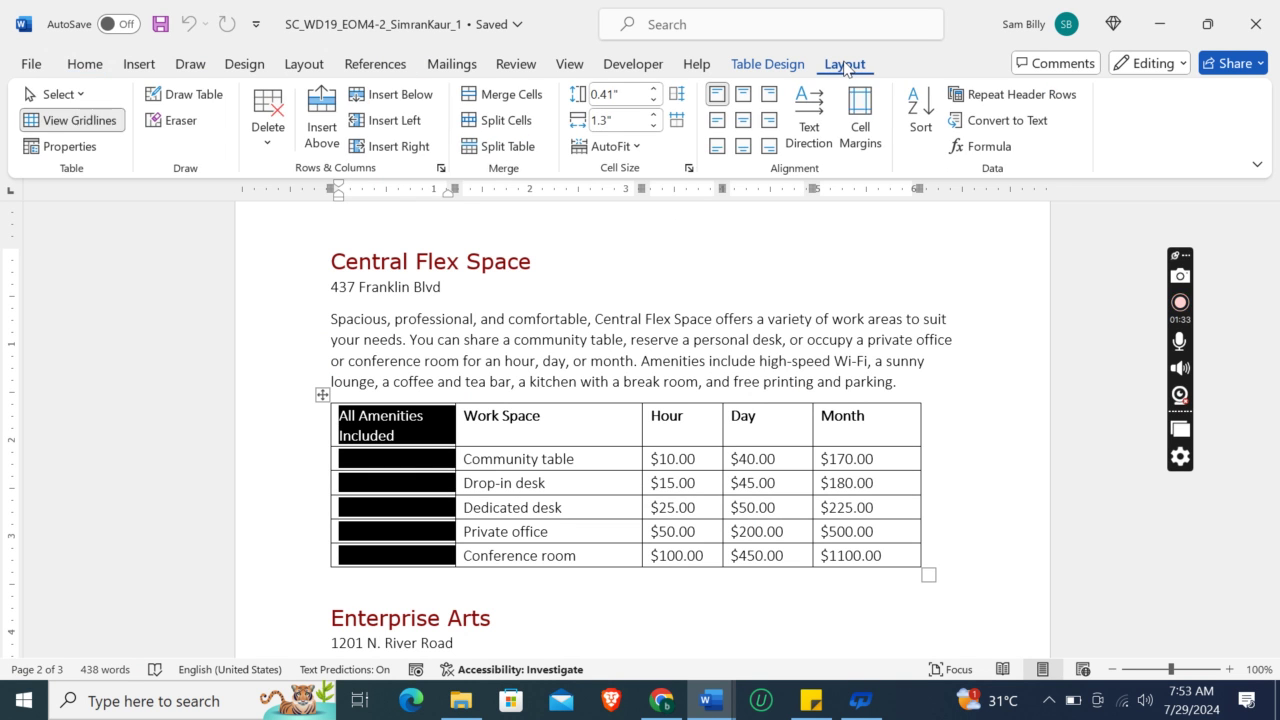
{"action": "left_click", "coordinate": [527, 96]}
Rotate the merged cell's text to read bottom to top, then return to the instructions
{"action": "left_click", "coordinate": [708, 708]}
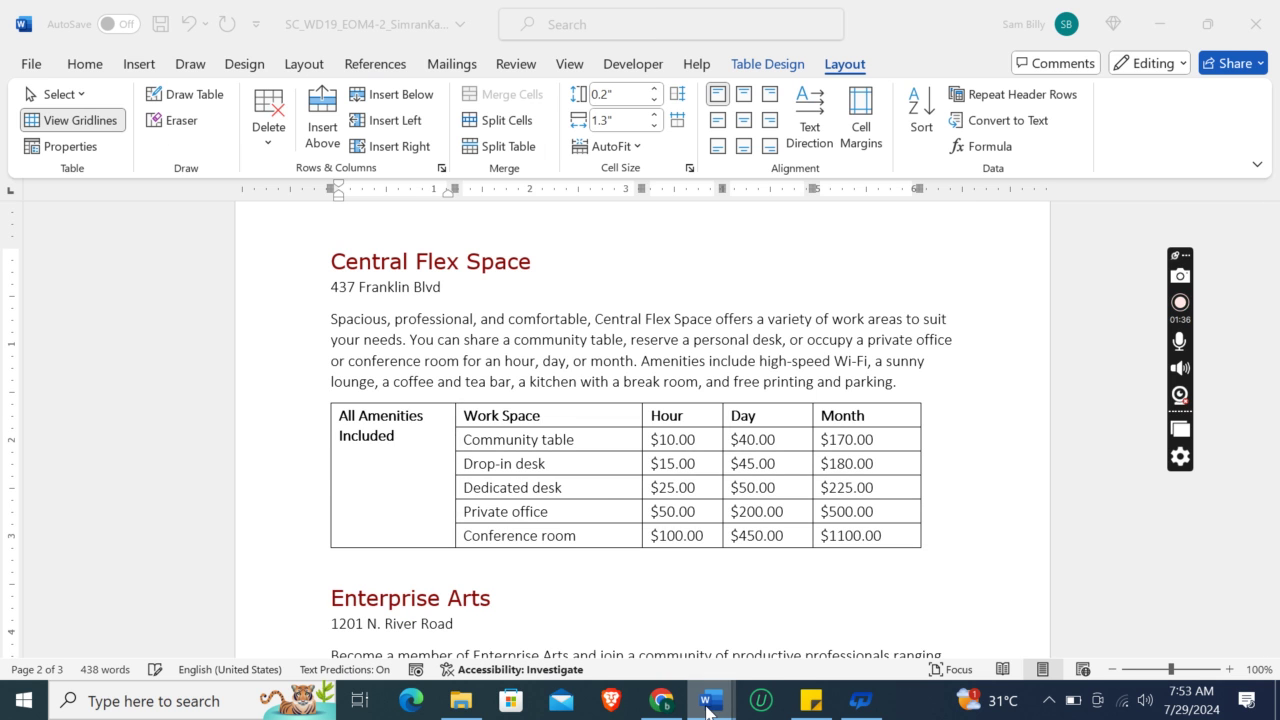
{"action": "mouse_move", "coordinate": [592, 615]}
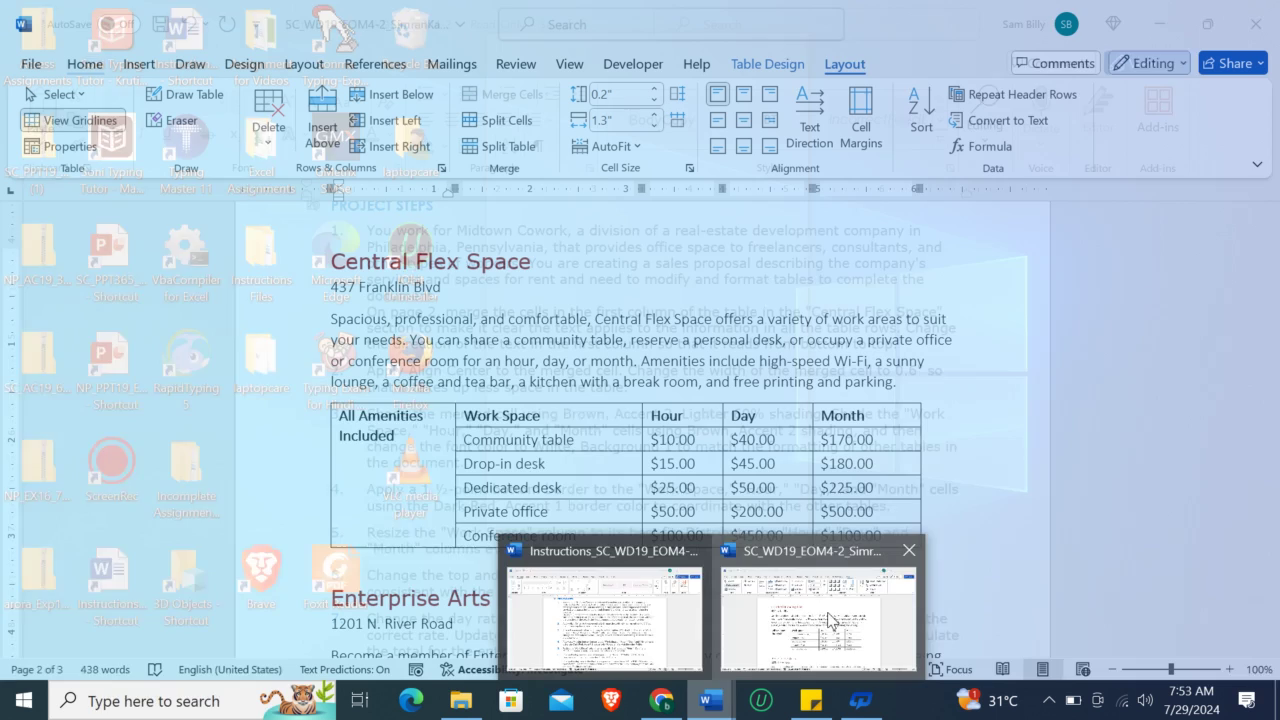
{"action": "left_click", "coordinate": [828, 620]}
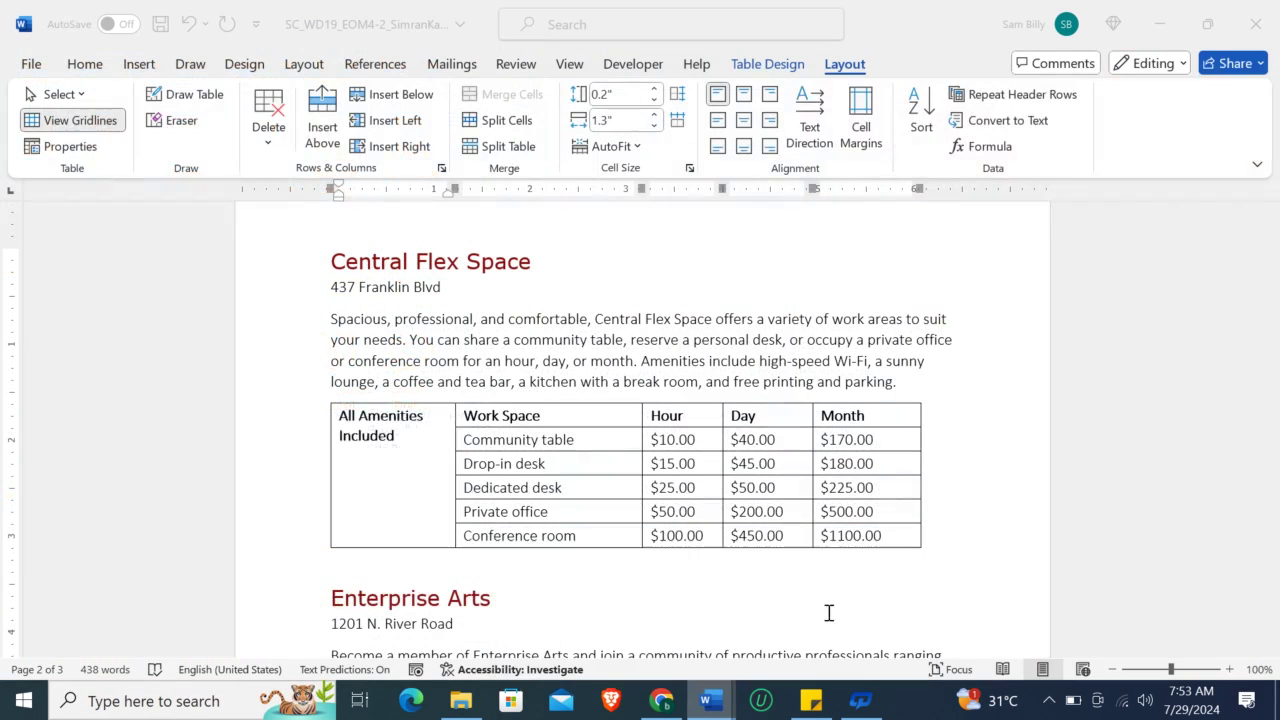
{"action": "left_click", "coordinate": [820, 130]}
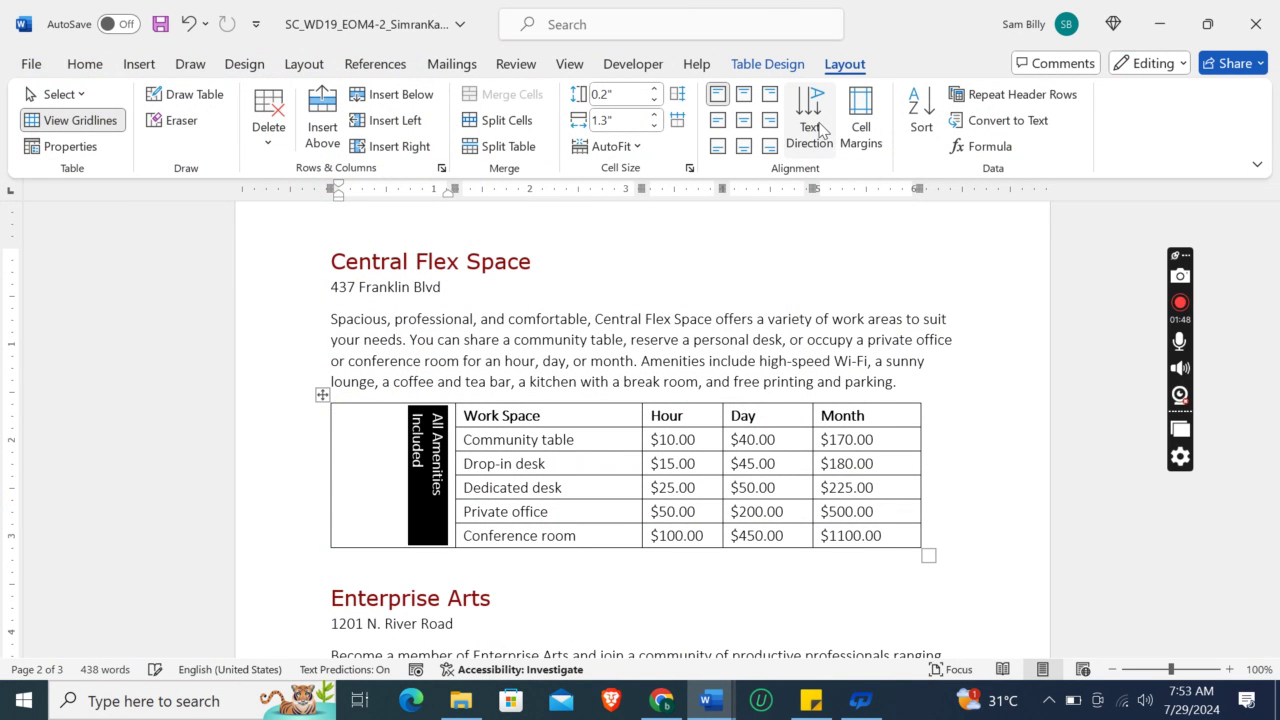
{"action": "left_click", "coordinate": [820, 130]}
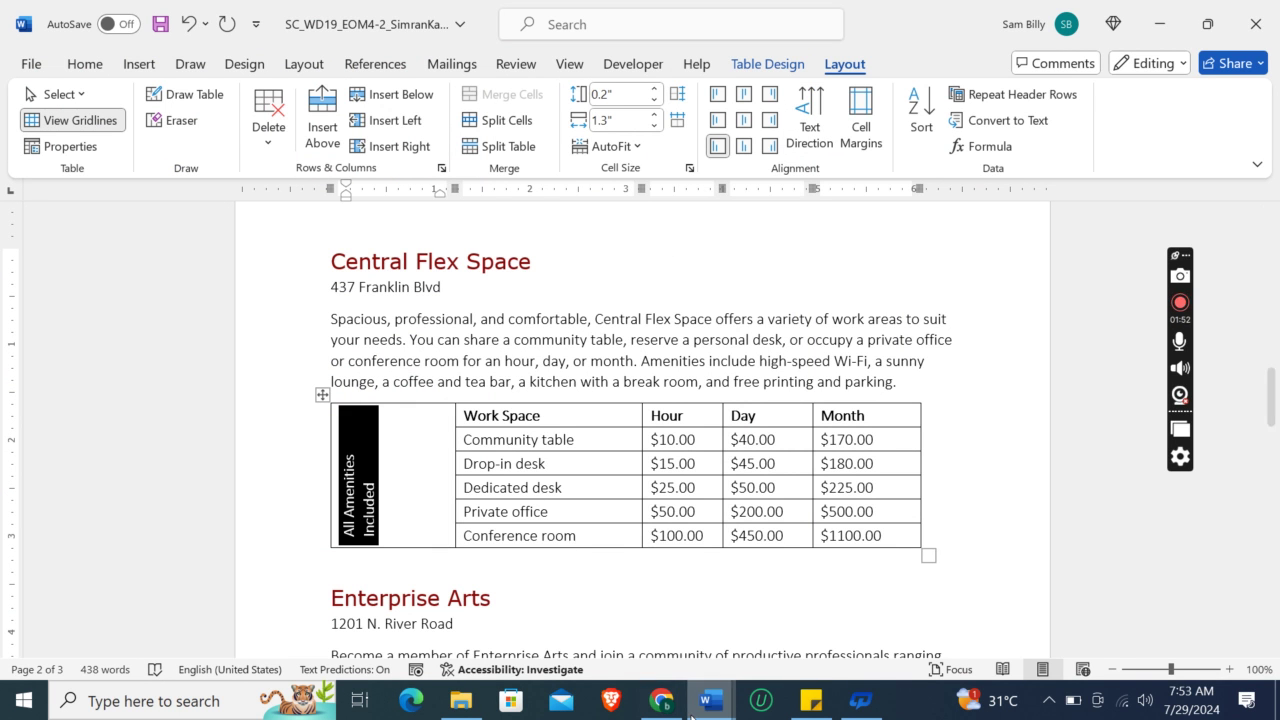
{"action": "mouse_move", "coordinate": [710, 700]}
{"action": "left_click", "coordinate": [605, 612]}
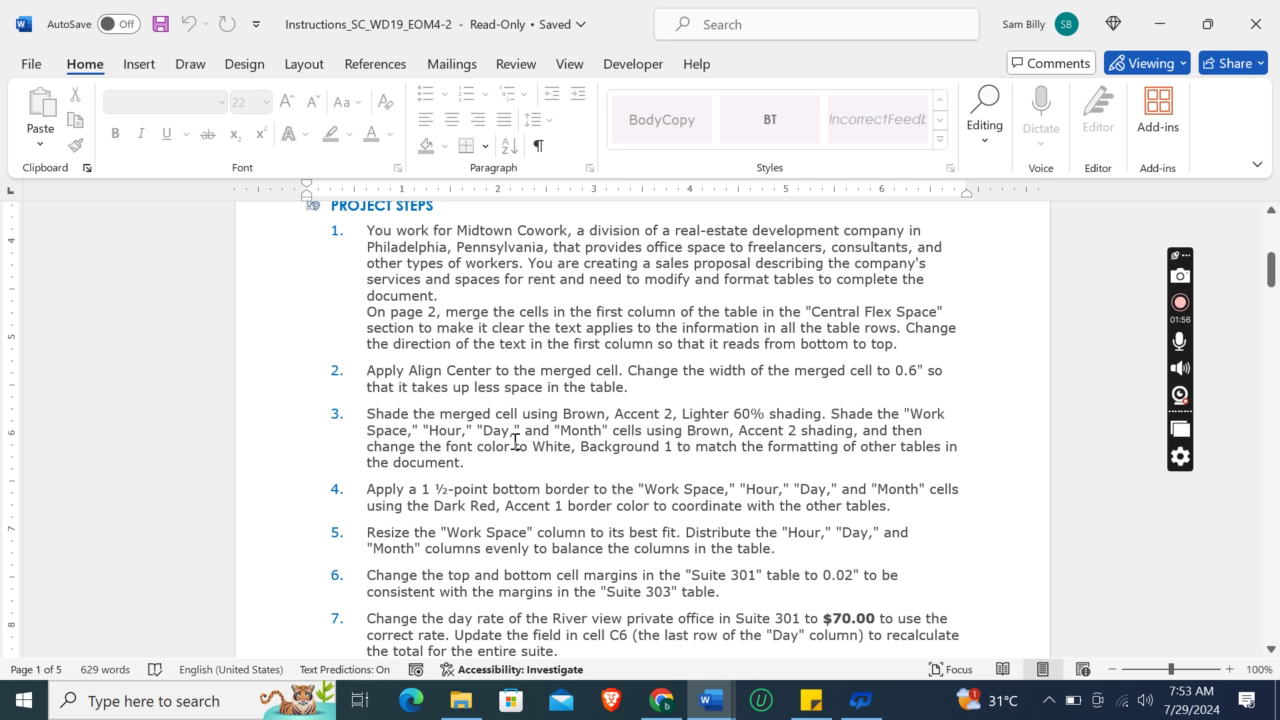
Apply Align Center to the rotated All Amenities Included text in the merged cell
{"action": "left_click", "coordinate": [434, 422]}
{"action": "mouse_move", "coordinate": [710, 700]}
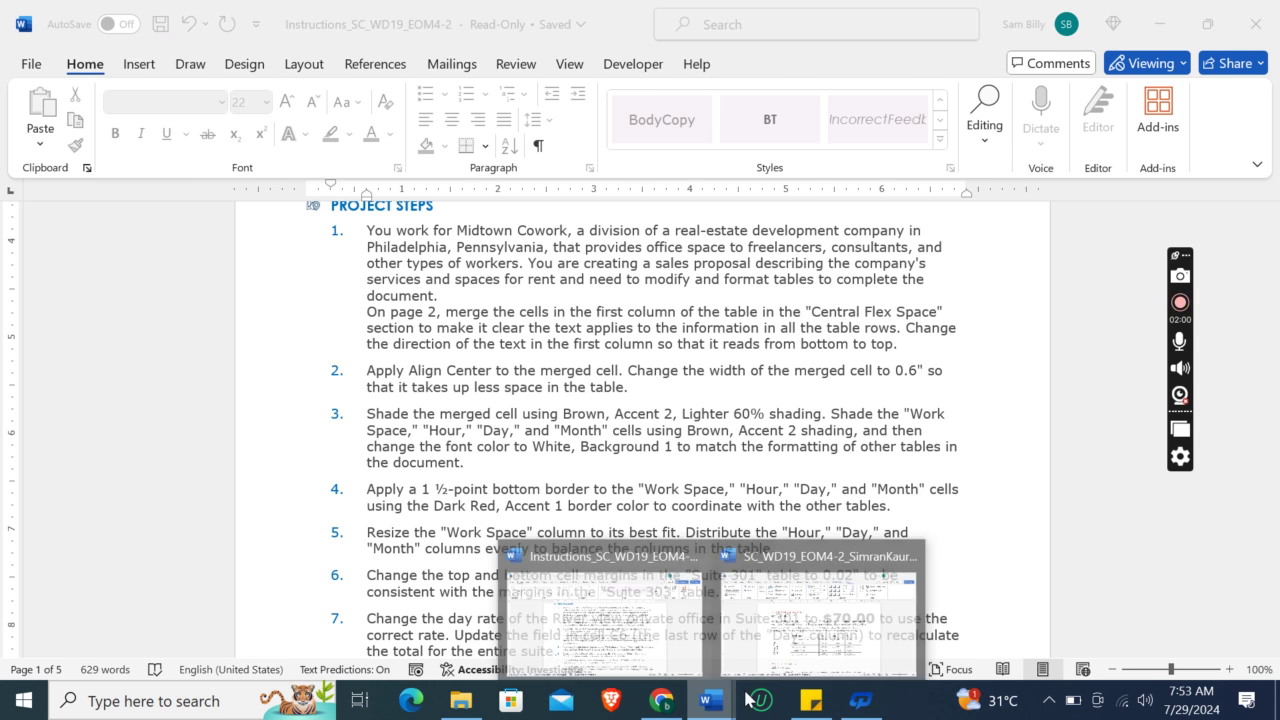
{"action": "left_click", "coordinate": [814, 630]}
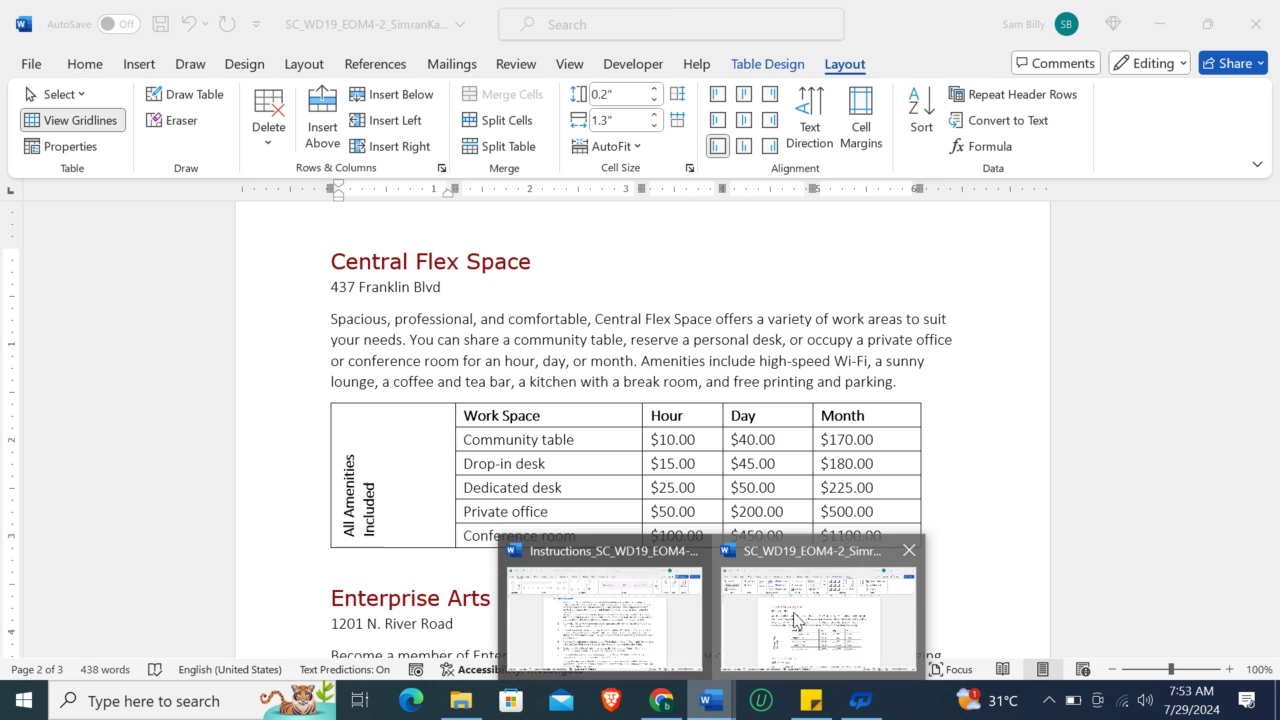
{"action": "left_click", "coordinate": [744, 120]}
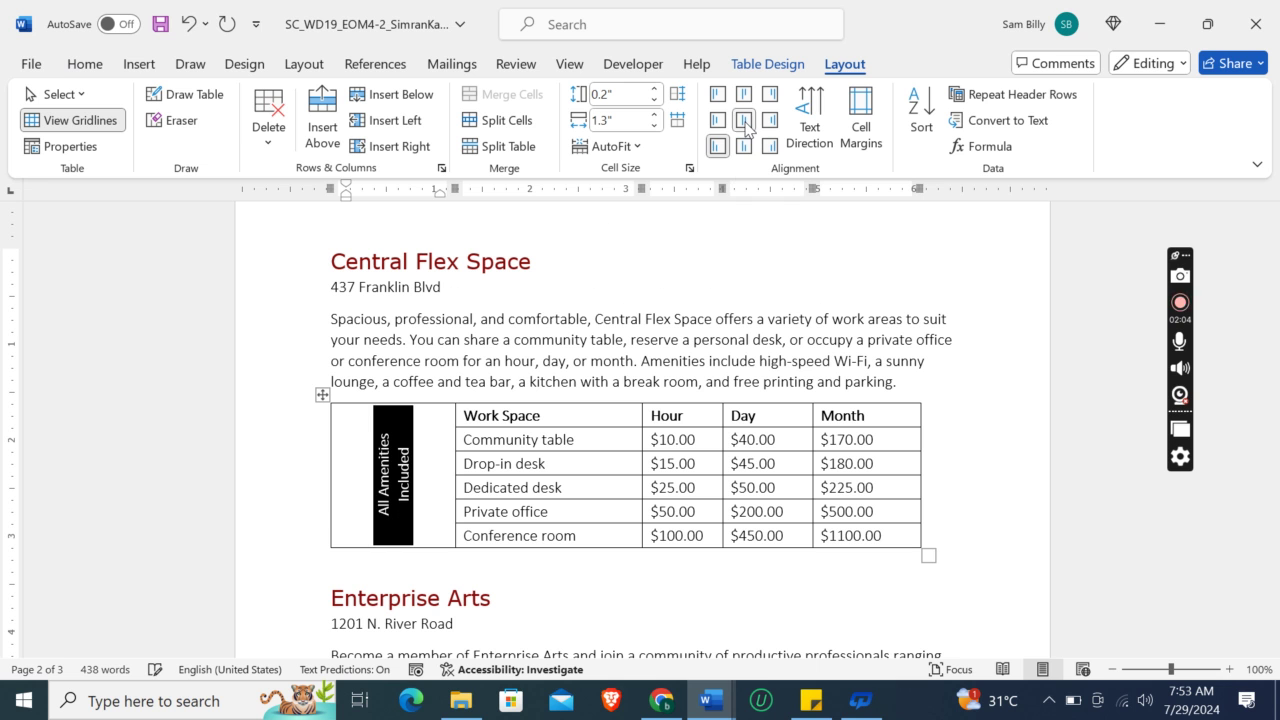
{"action": "left_click", "coordinate": [708, 702]}
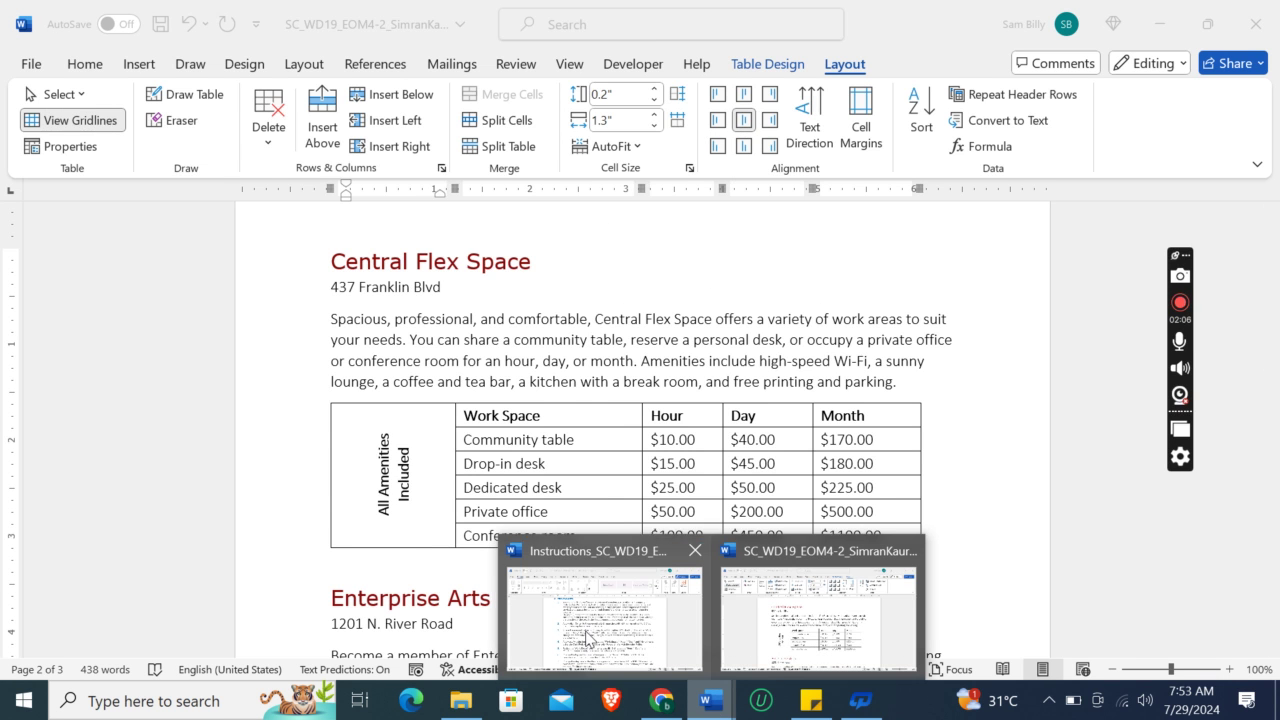
{"action": "mouse_move", "coordinate": [587, 638]}
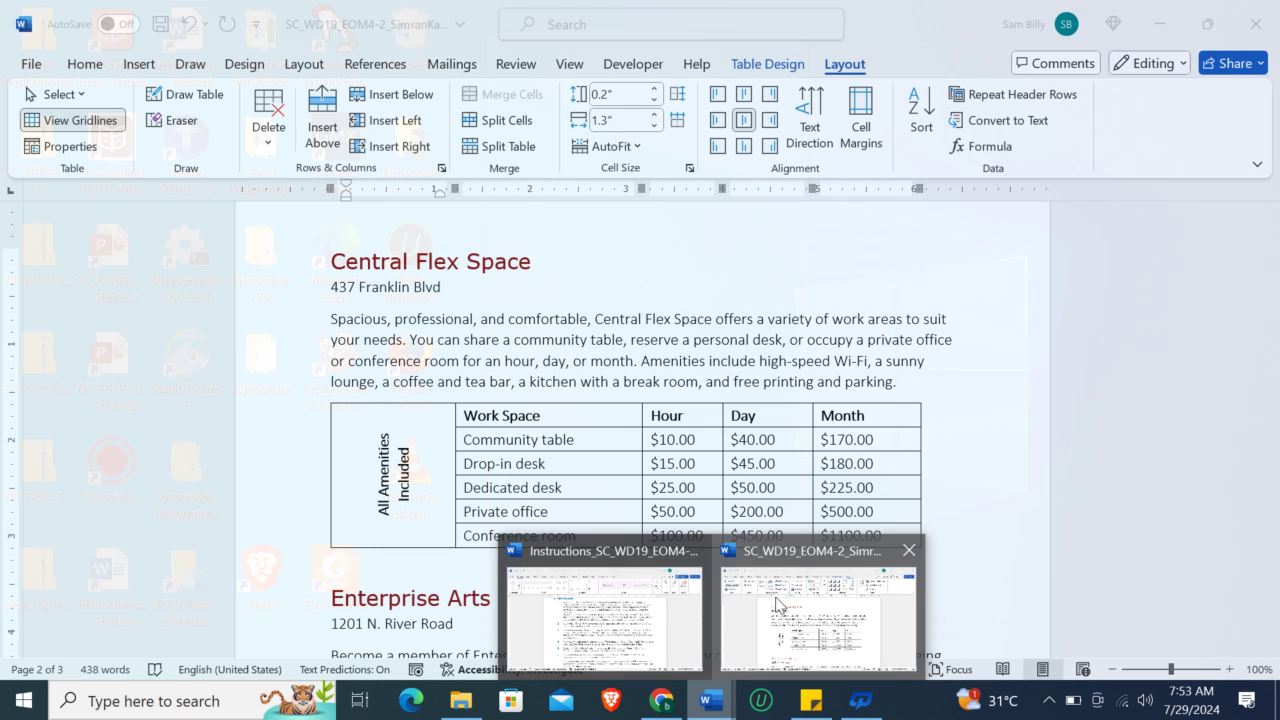
{"action": "left_click", "coordinate": [780, 630]}
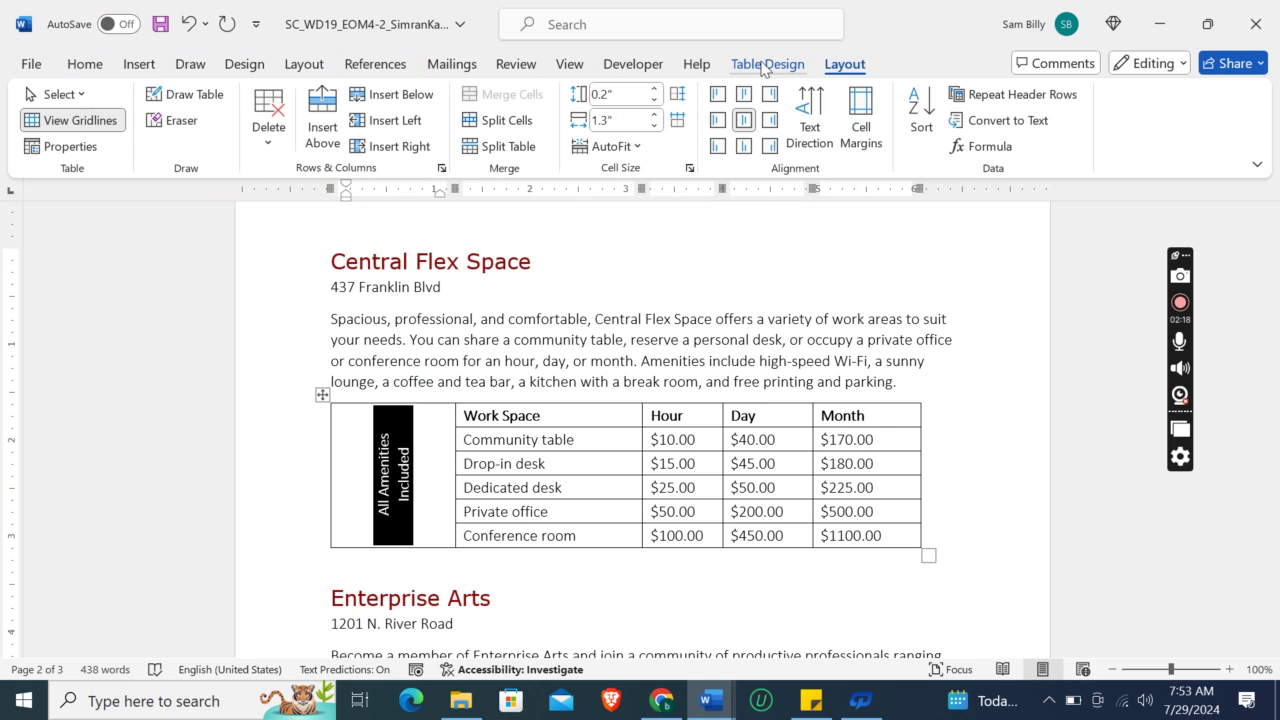
Lower the first column's Width spinner four steps
{"action": "left_click", "coordinate": [763, 66]}
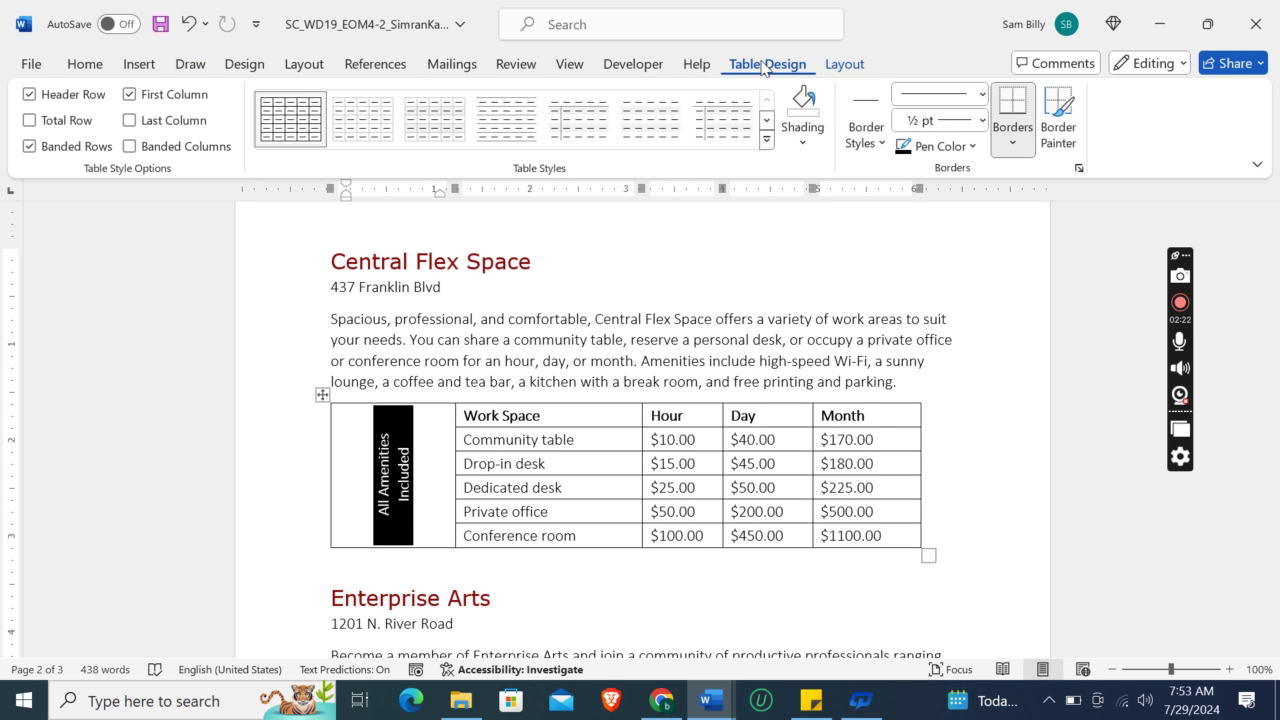
{"action": "left_click", "coordinate": [841, 70]}
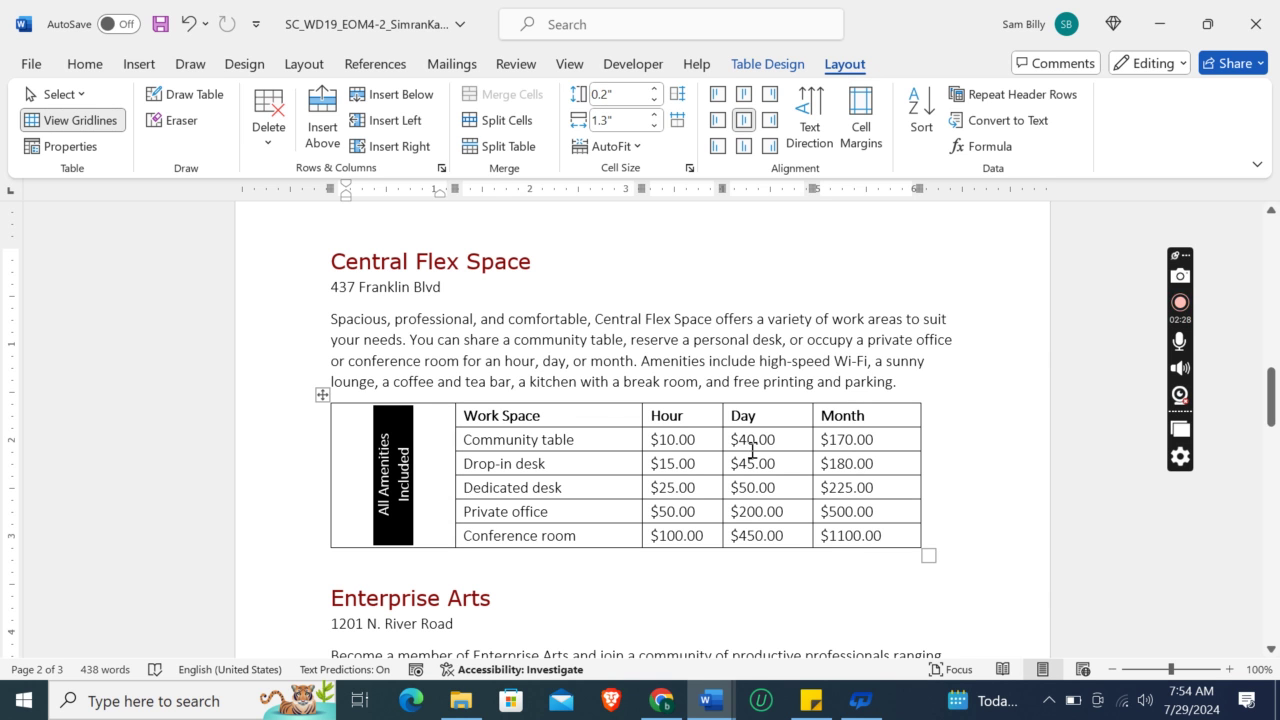
{"action": "left_click", "coordinate": [712, 698]}
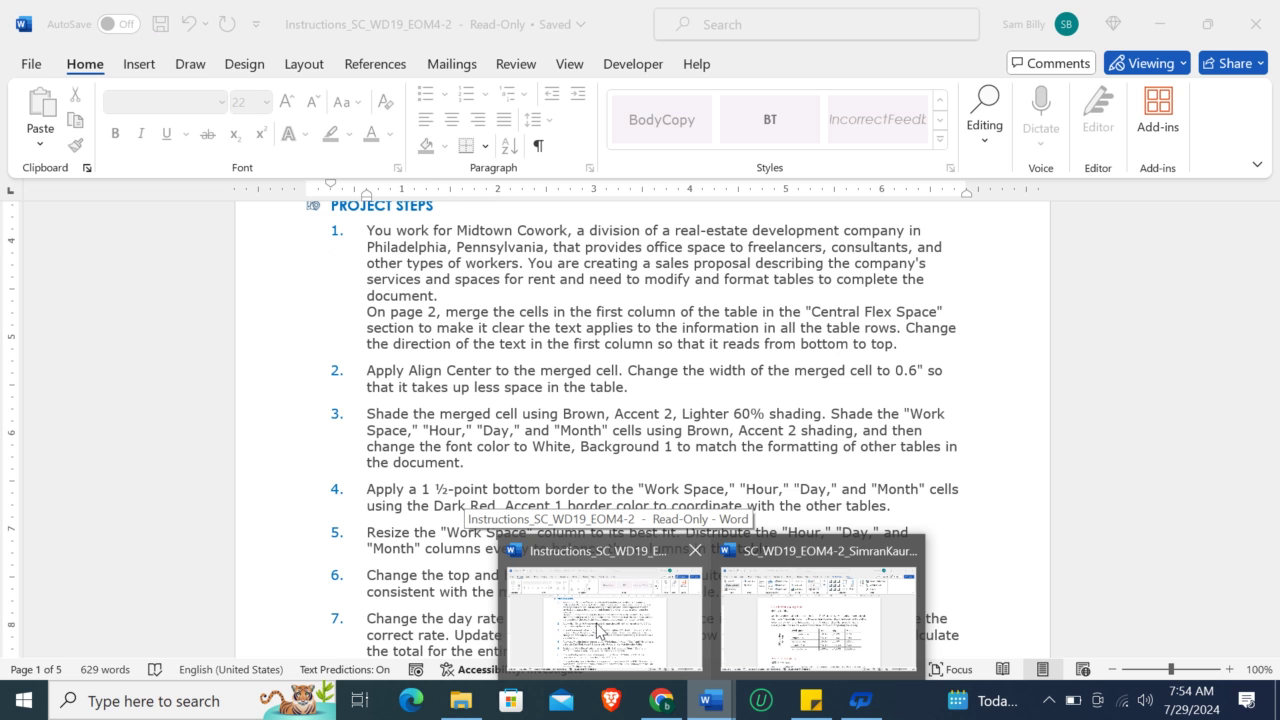
{"action": "left_click", "coordinate": [800, 625]}
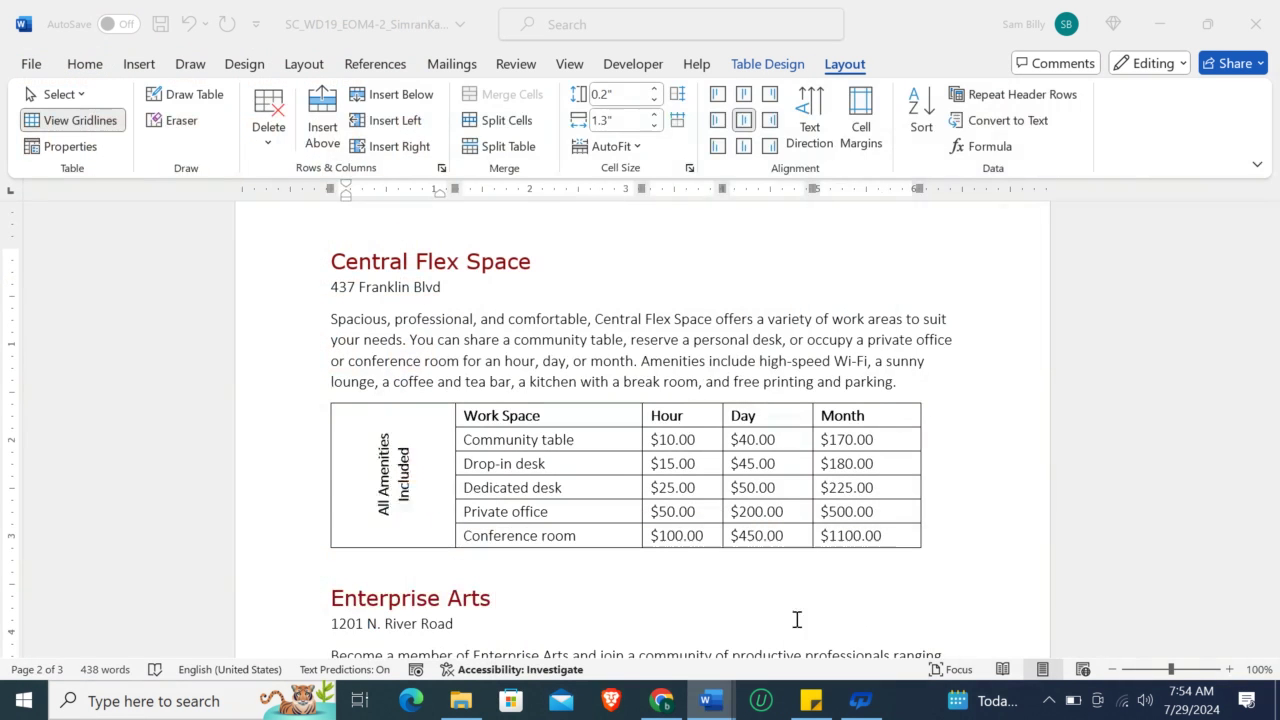
{"action": "left_click", "coordinate": [655, 126]}
{"action": "left_click", "coordinate": [655, 126]}
{"action": "left_click", "coordinate": [655, 126]}
{"action": "left_click", "coordinate": [655, 126]}
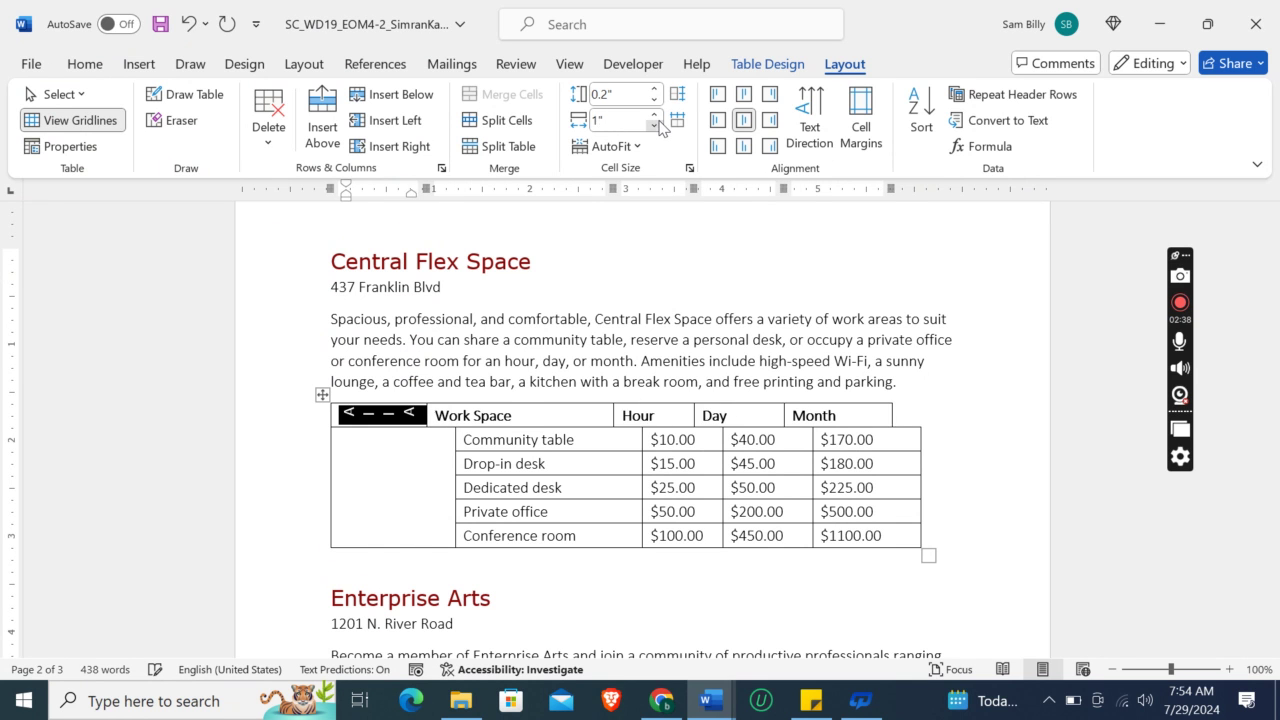
{"action": "left_click", "coordinate": [655, 126]}
{"action": "left_click", "coordinate": [655, 126]}
{"action": "left_click", "coordinate": [655, 126]}
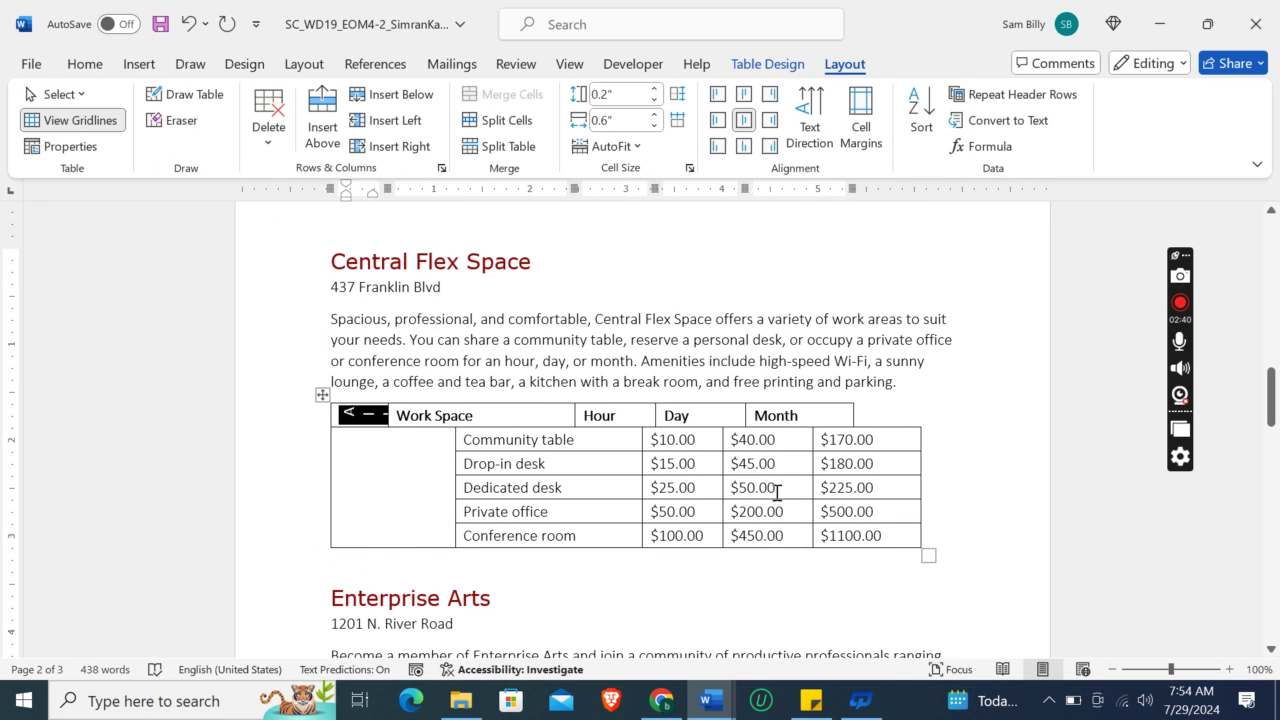
Undo the width changes until the merged, rotated first column is restored
{"action": "left_click", "coordinate": [189, 24]}
{"action": "left_click", "coordinate": [189, 24]}
{"action": "left_click", "coordinate": [189, 24]}
{"action": "left_click", "coordinate": [189, 24]}
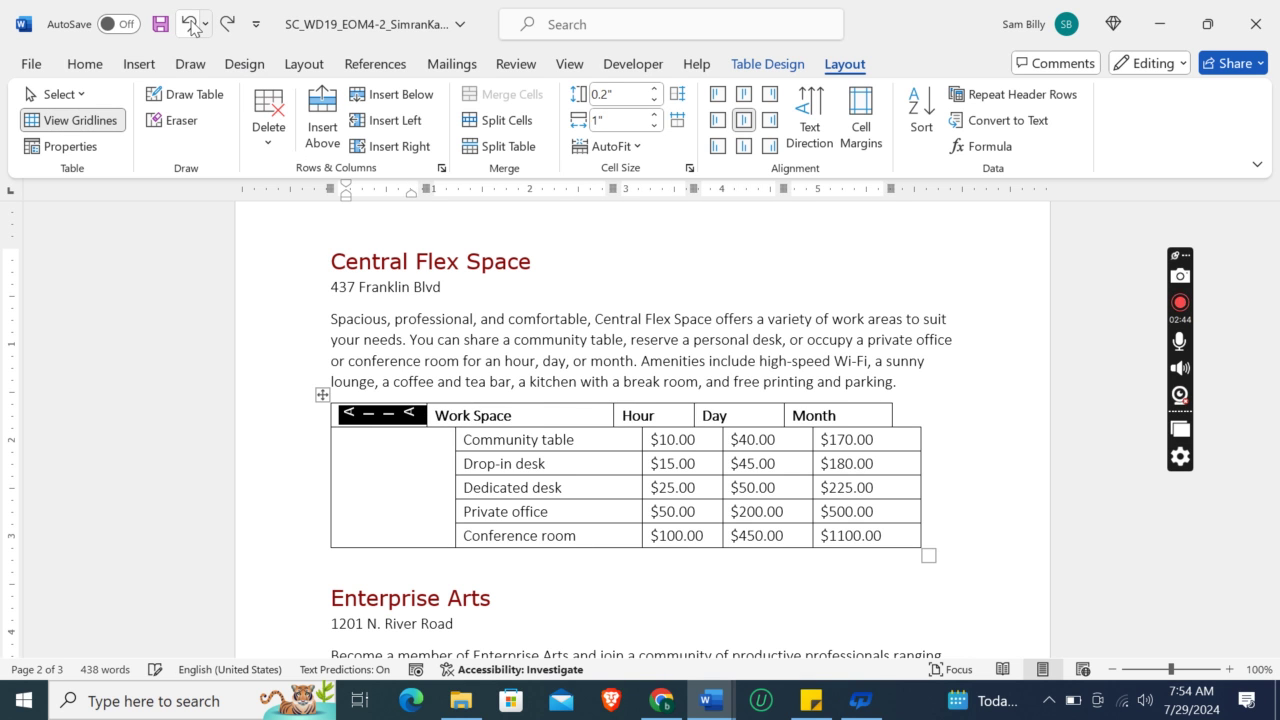
{"action": "left_click", "coordinate": [189, 24]}
{"action": "left_click", "coordinate": [191, 25]}
{"action": "left_click", "coordinate": [191, 25]}
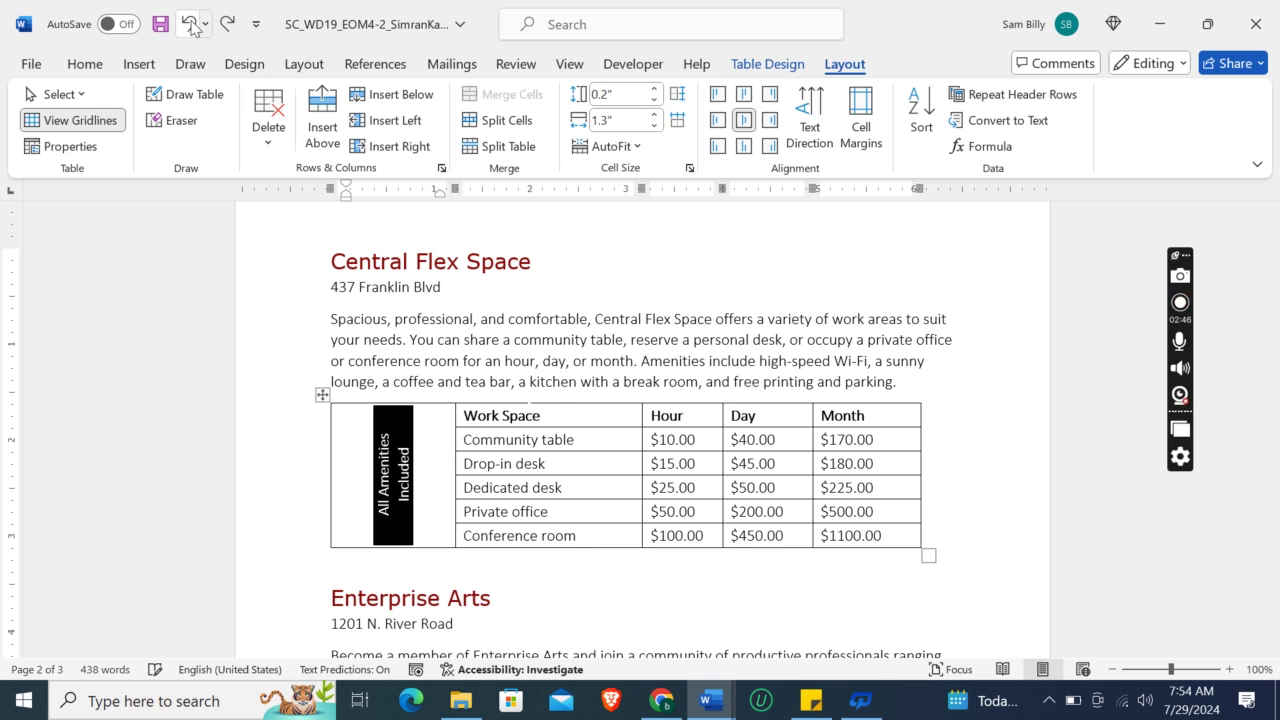
Narrow the merged first column to 0.6 inches
{"action": "left_click", "coordinate": [439, 437]}
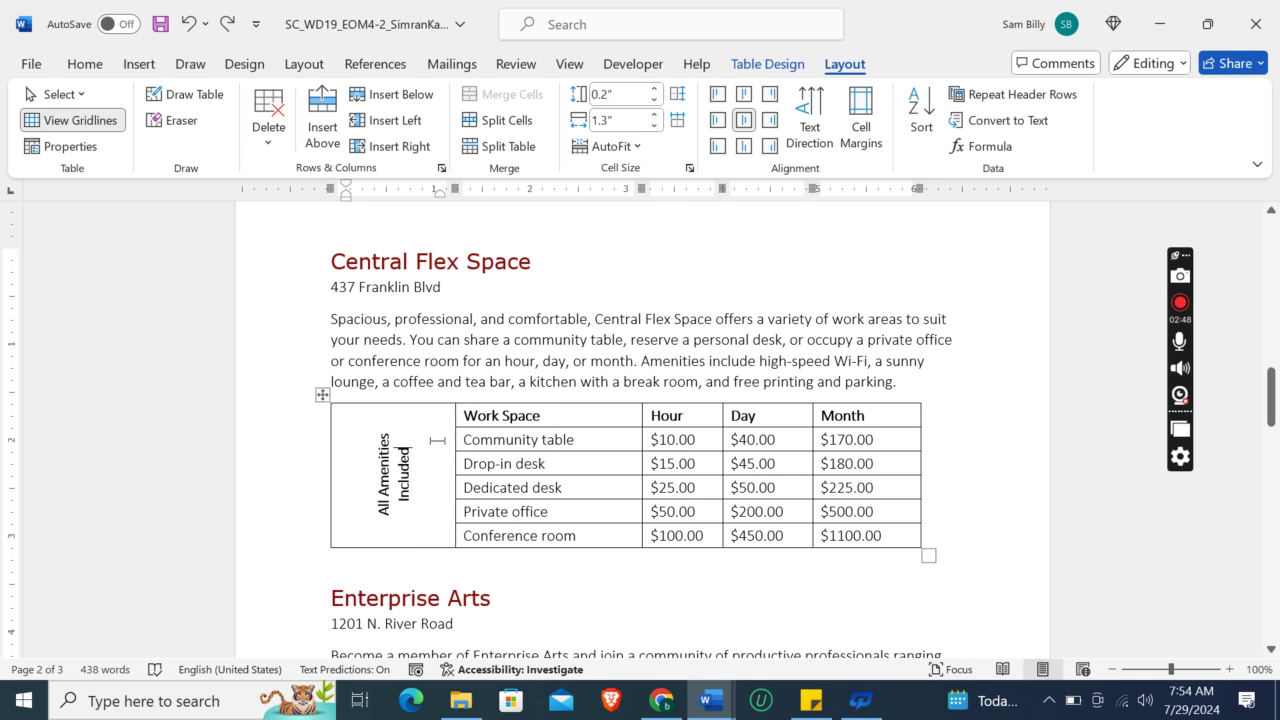
{"action": "left_click", "coordinate": [654, 125]}
{"action": "left_click", "coordinate": [654, 125]}
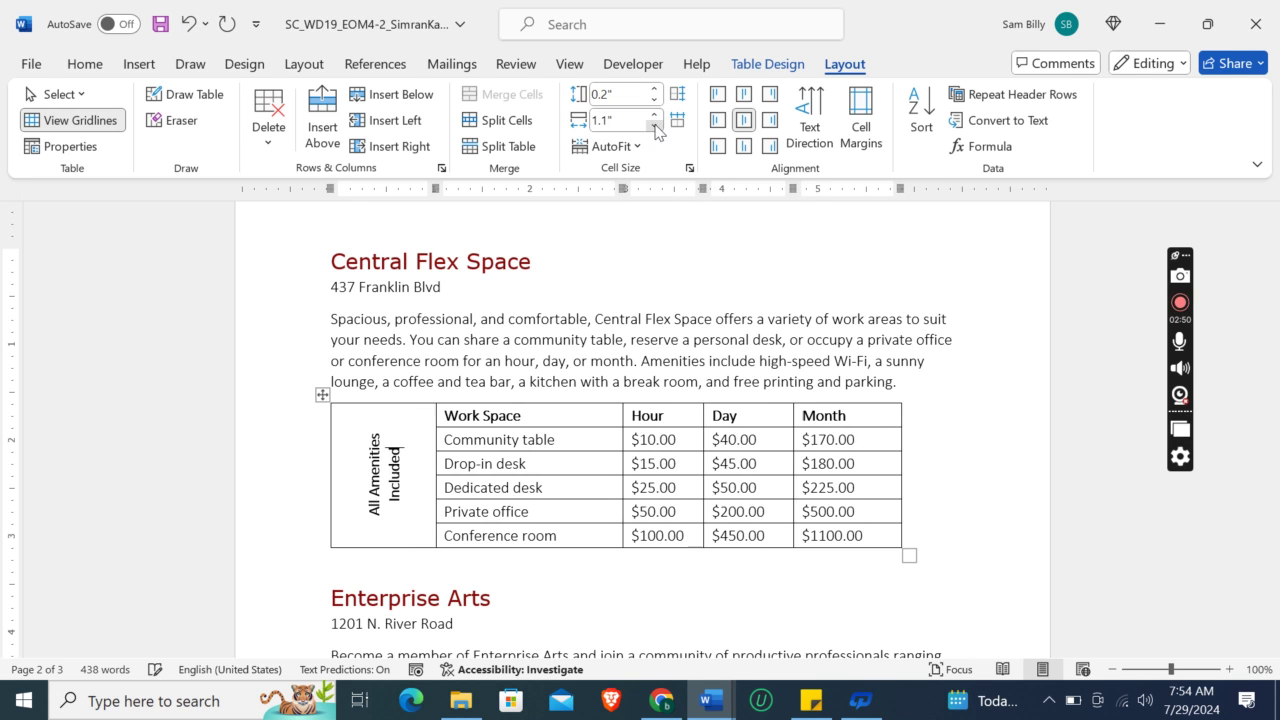
{"action": "left_click", "coordinate": [654, 125]}
{"action": "left_click", "coordinate": [654, 125]}
{"action": "left_click", "coordinate": [654, 125]}
{"action": "left_click", "coordinate": [654, 125]}
{"action": "left_click", "coordinate": [654, 125]}
{"action": "mouse_move", "coordinate": [711, 700]}
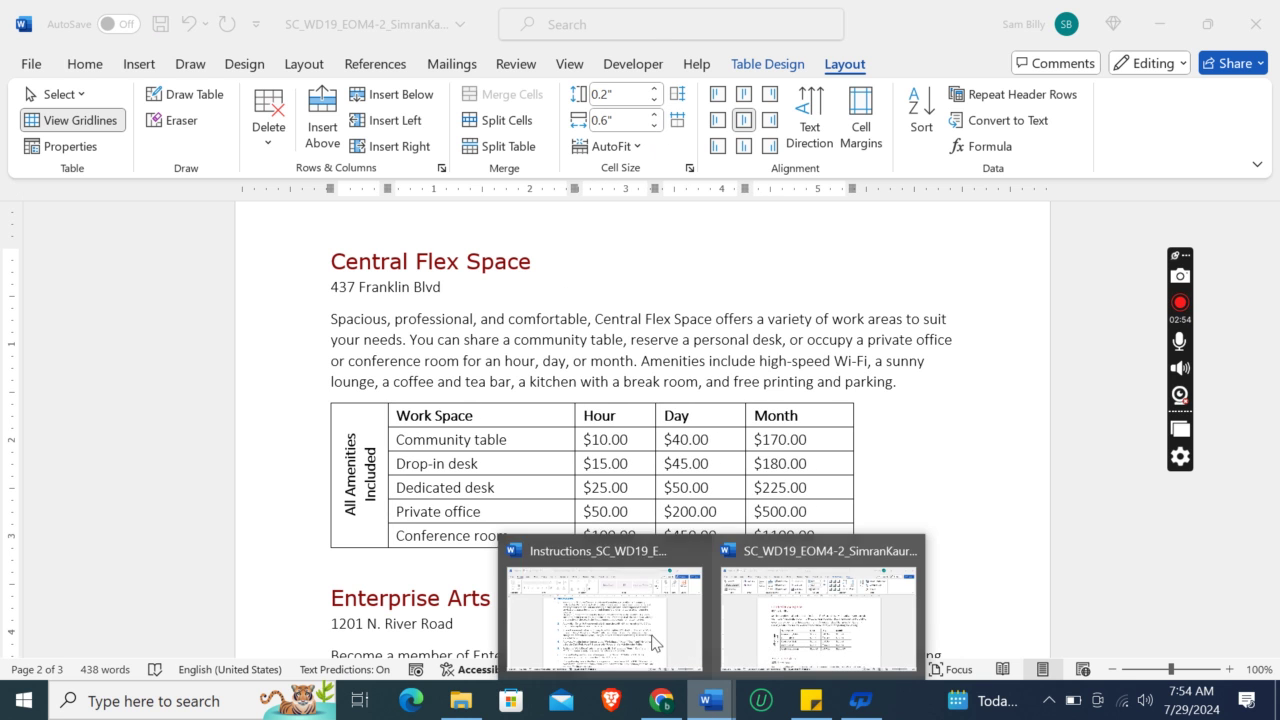
{"action": "left_click", "coordinate": [622, 627]}
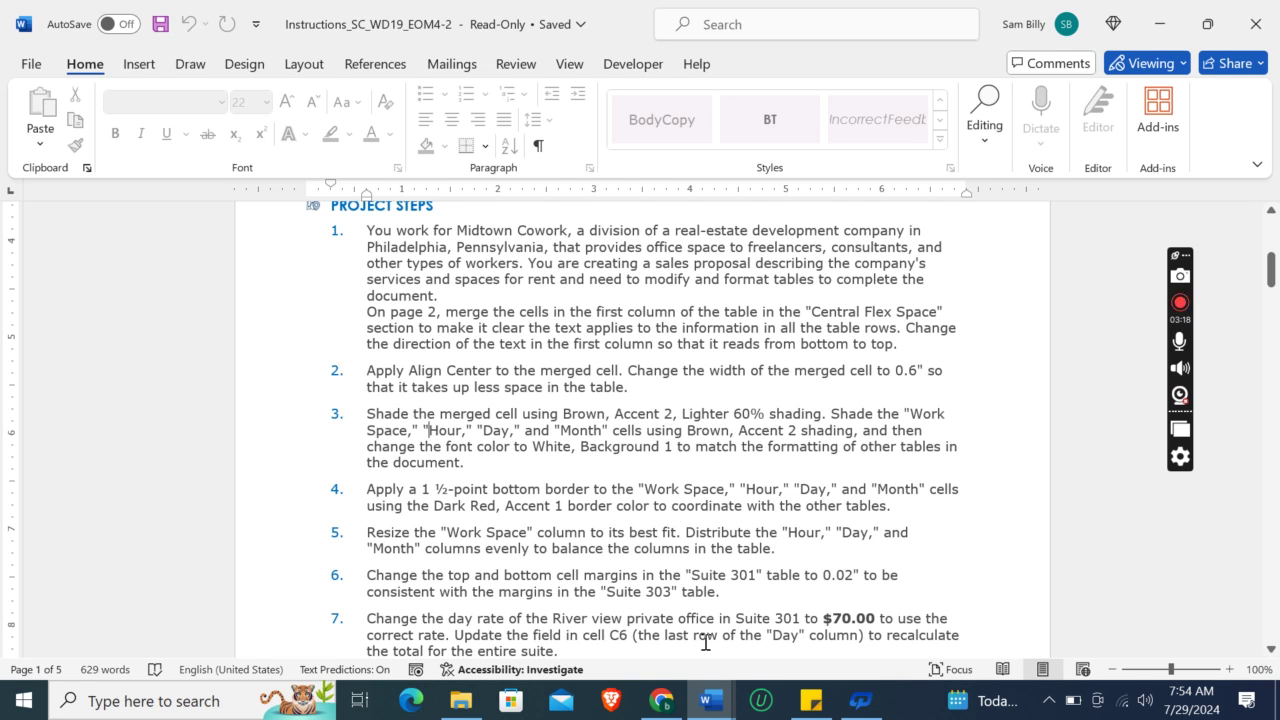
{"action": "left_click", "coordinate": [710, 700]}
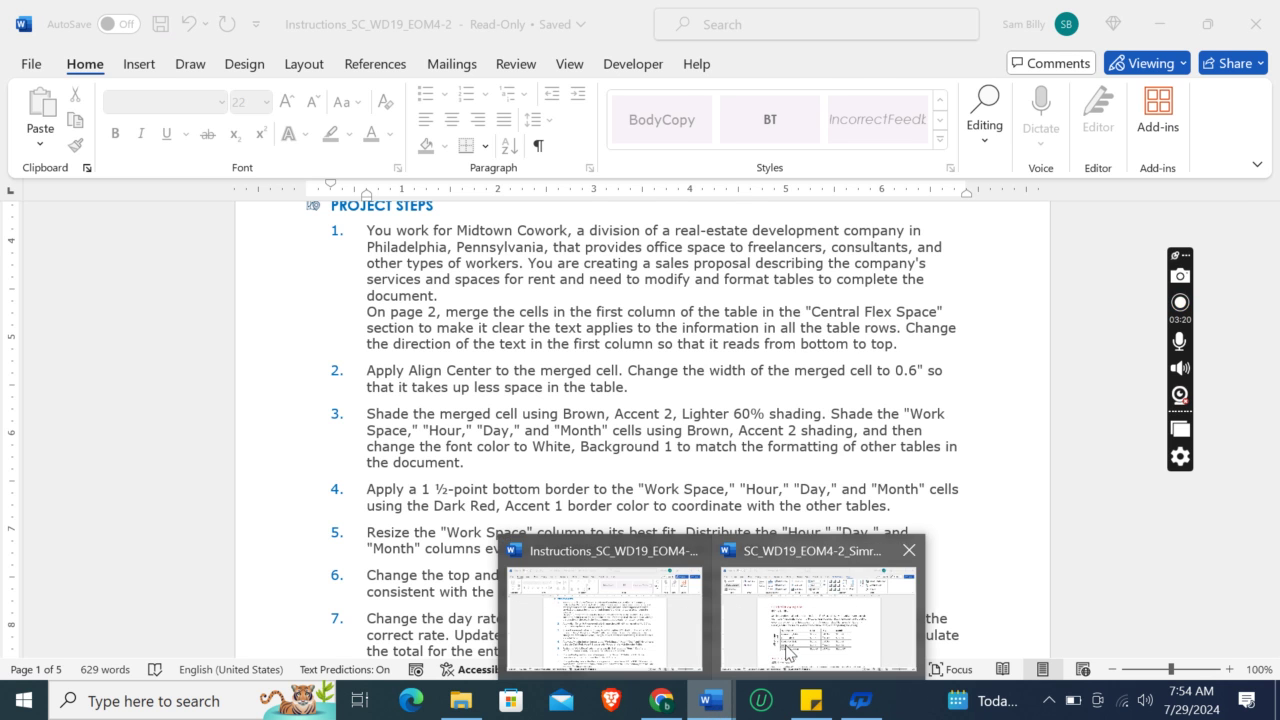
{"action": "left_click", "coordinate": [815, 637]}
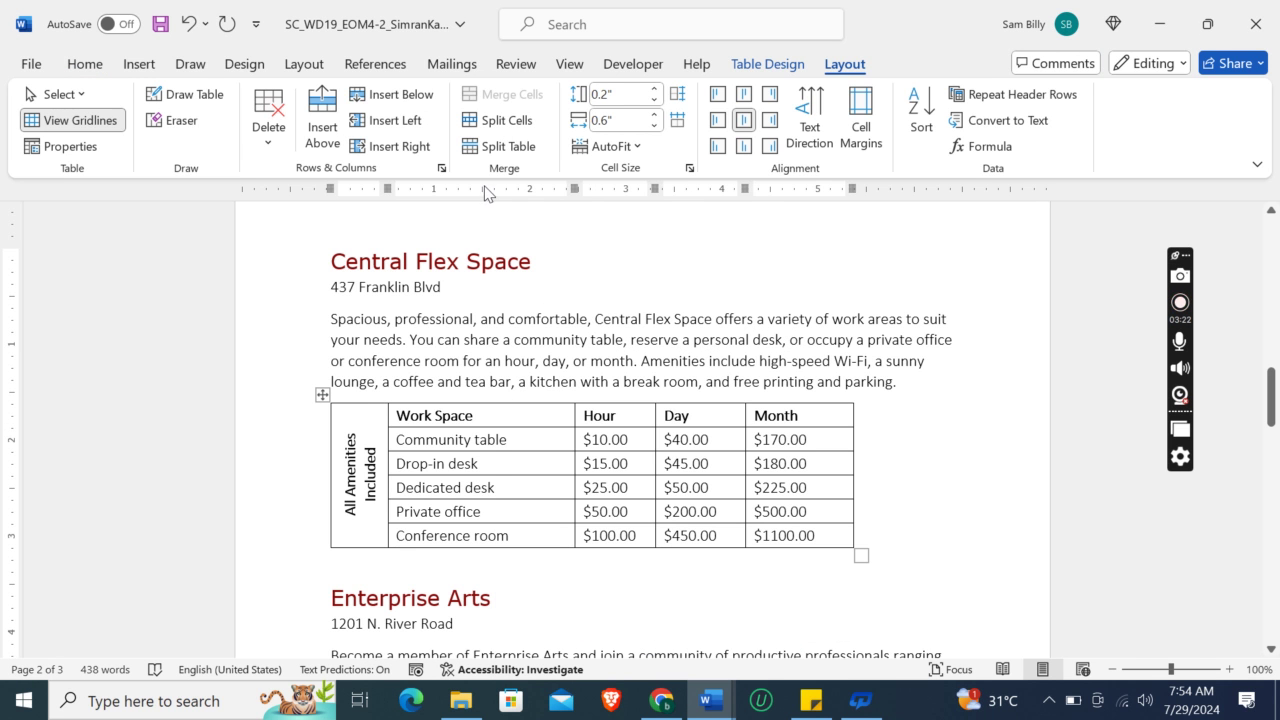
Shade the merged All Amenities Included cell Brown, Accent 2, Lighter 60%
{"action": "left_click", "coordinate": [85, 67]}
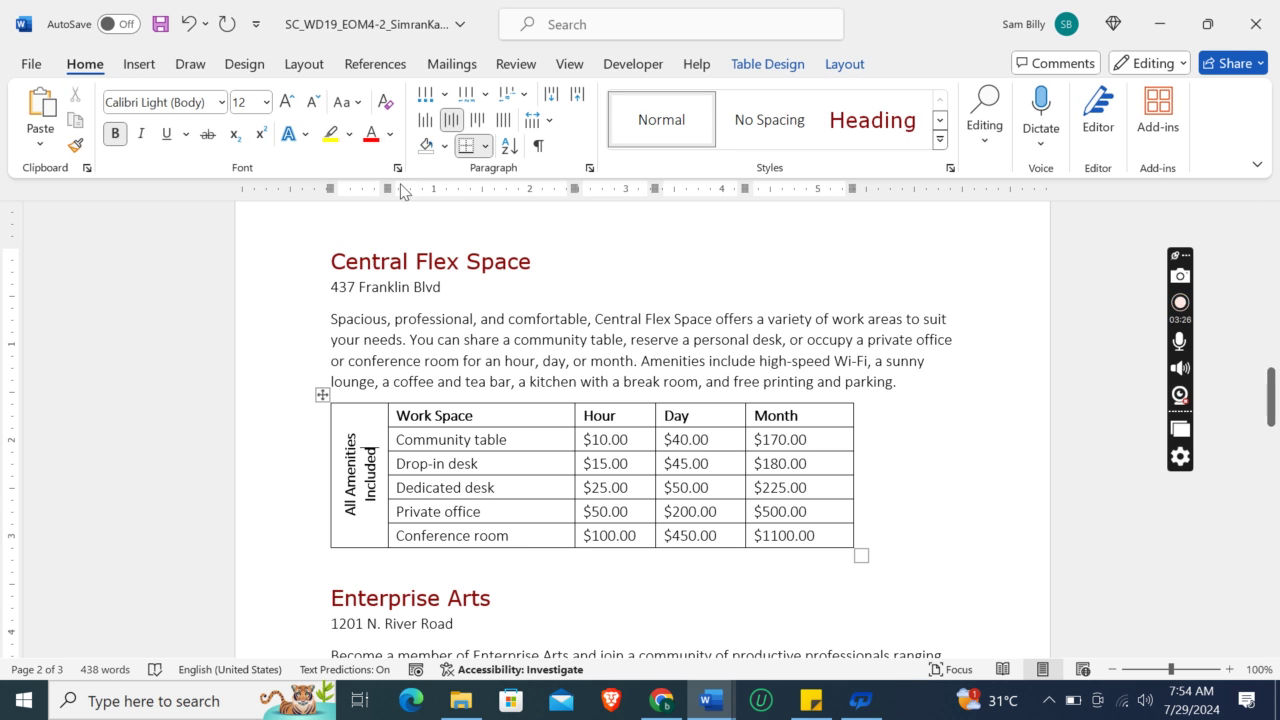
{"action": "left_click", "coordinate": [445, 146]}
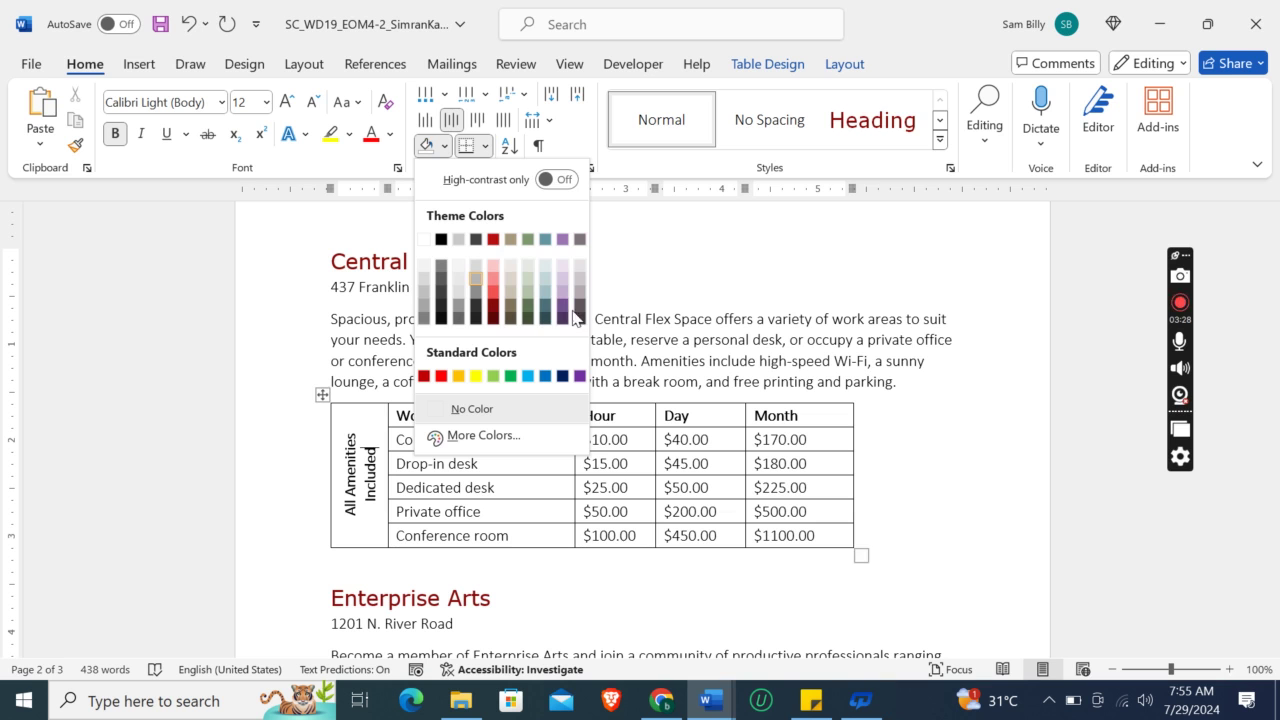
{"action": "left_click", "coordinate": [710, 700]}
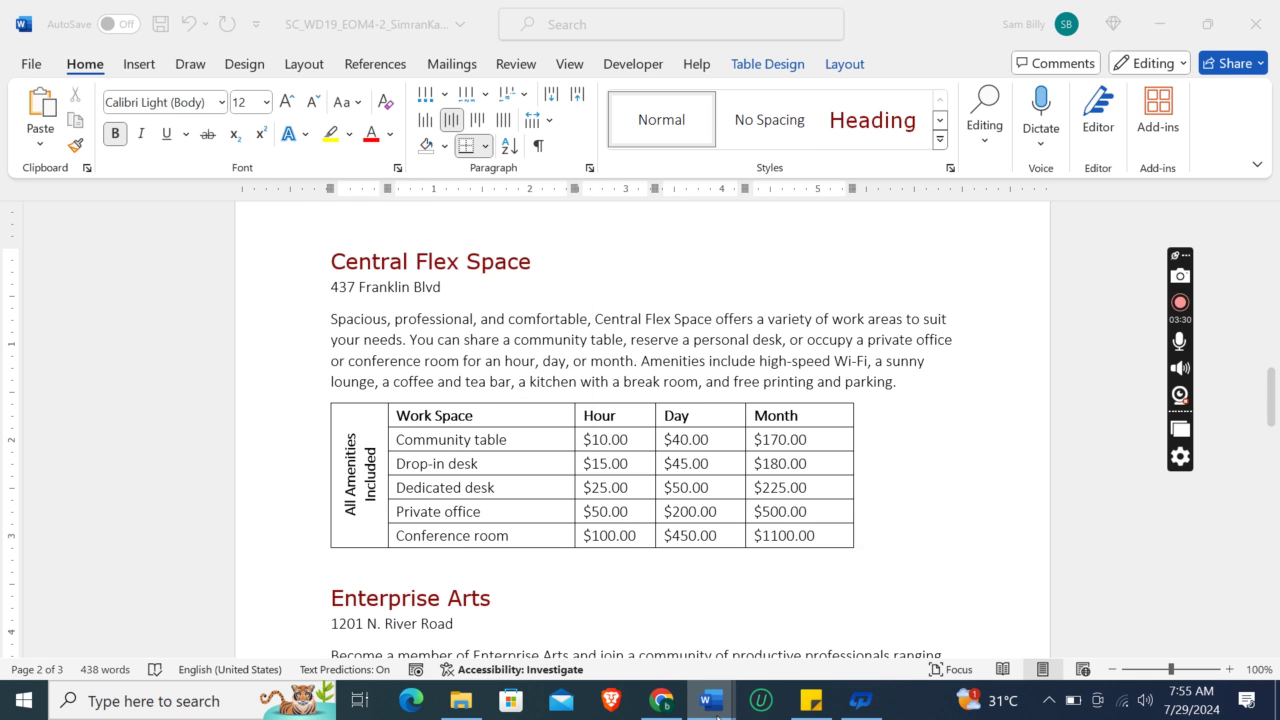
{"action": "mouse_move", "coordinate": [598, 630]}
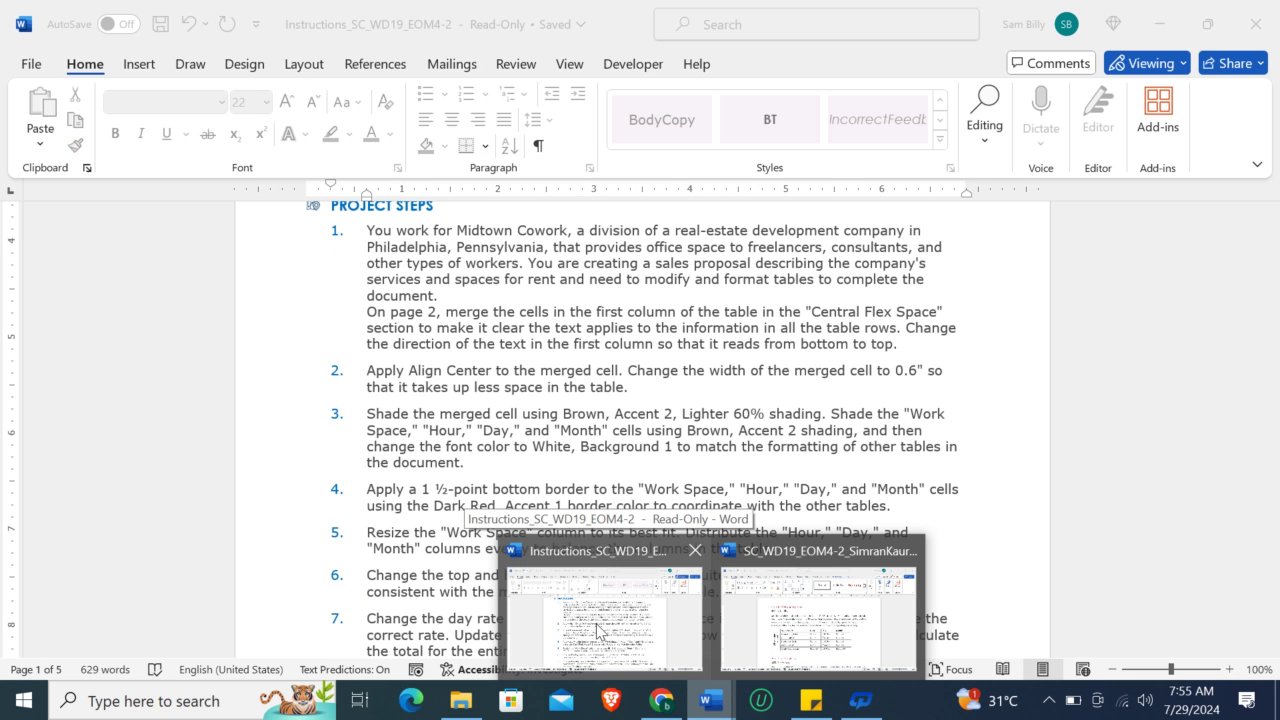
{"action": "left_click", "coordinate": [818, 620]}
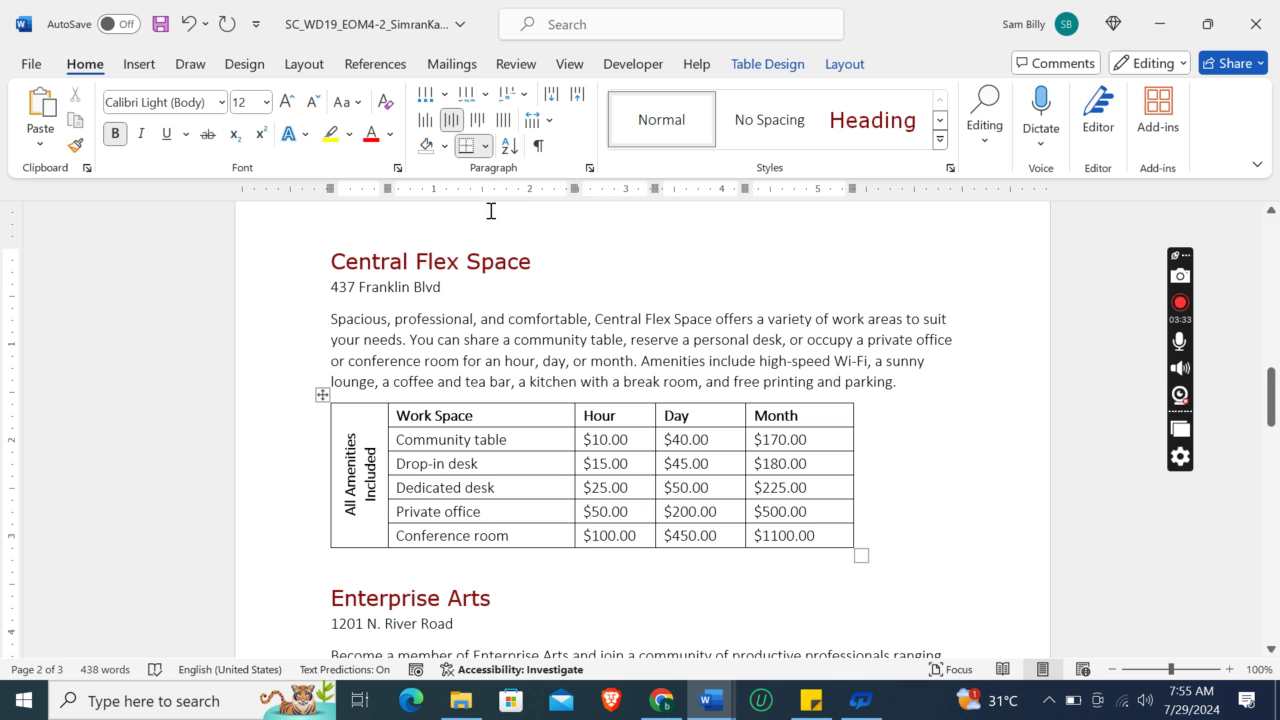
{"action": "left_click", "coordinate": [444, 146]}
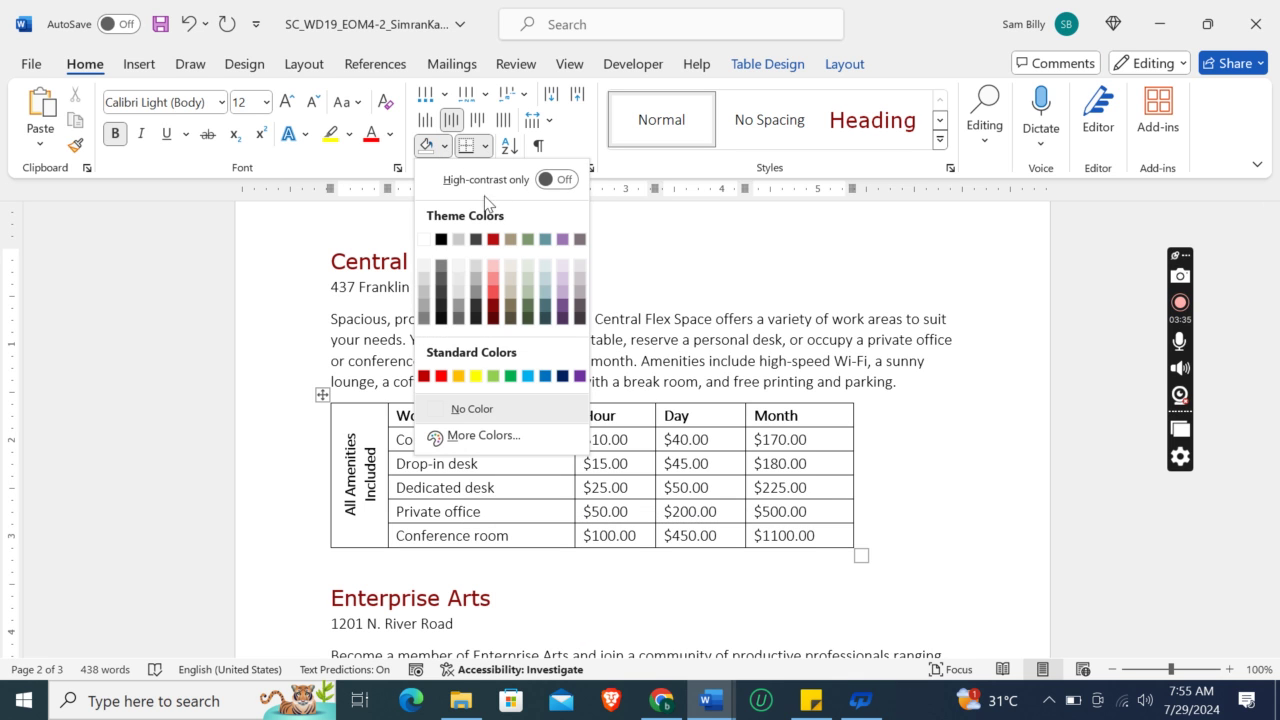
{"action": "left_click", "coordinate": [509, 278]}
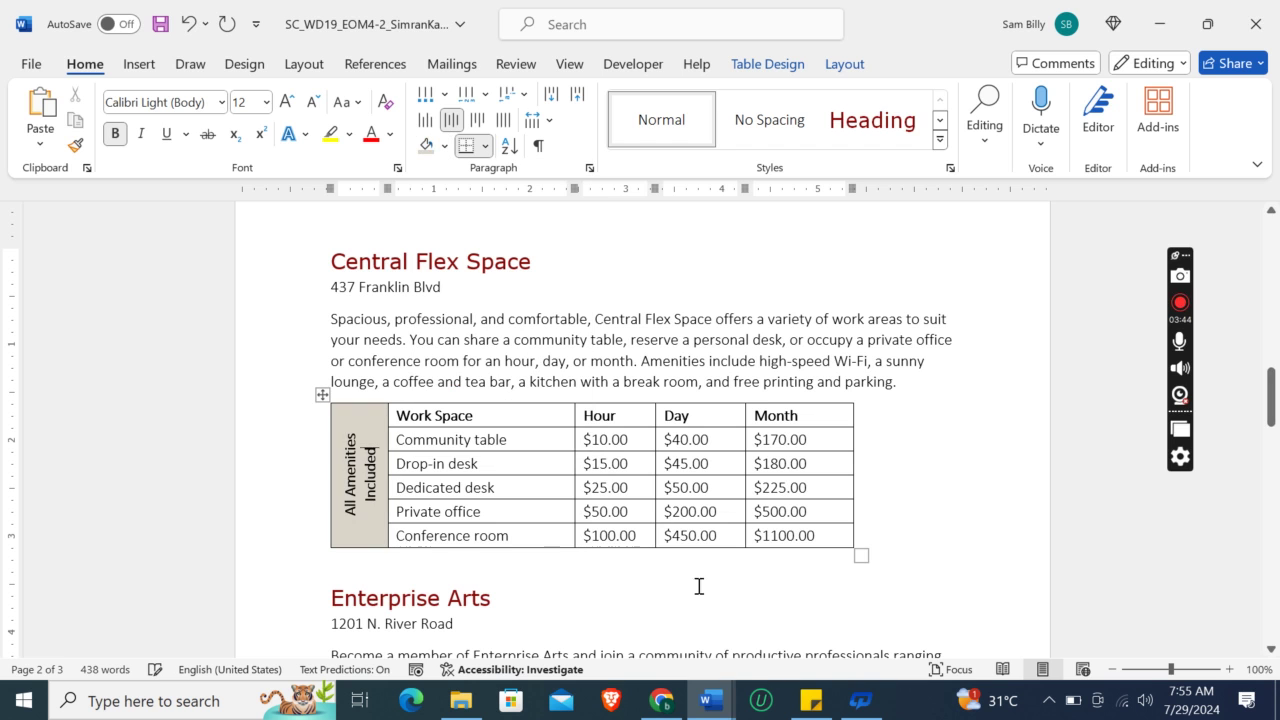
{"action": "mouse_move", "coordinate": [711, 700]}
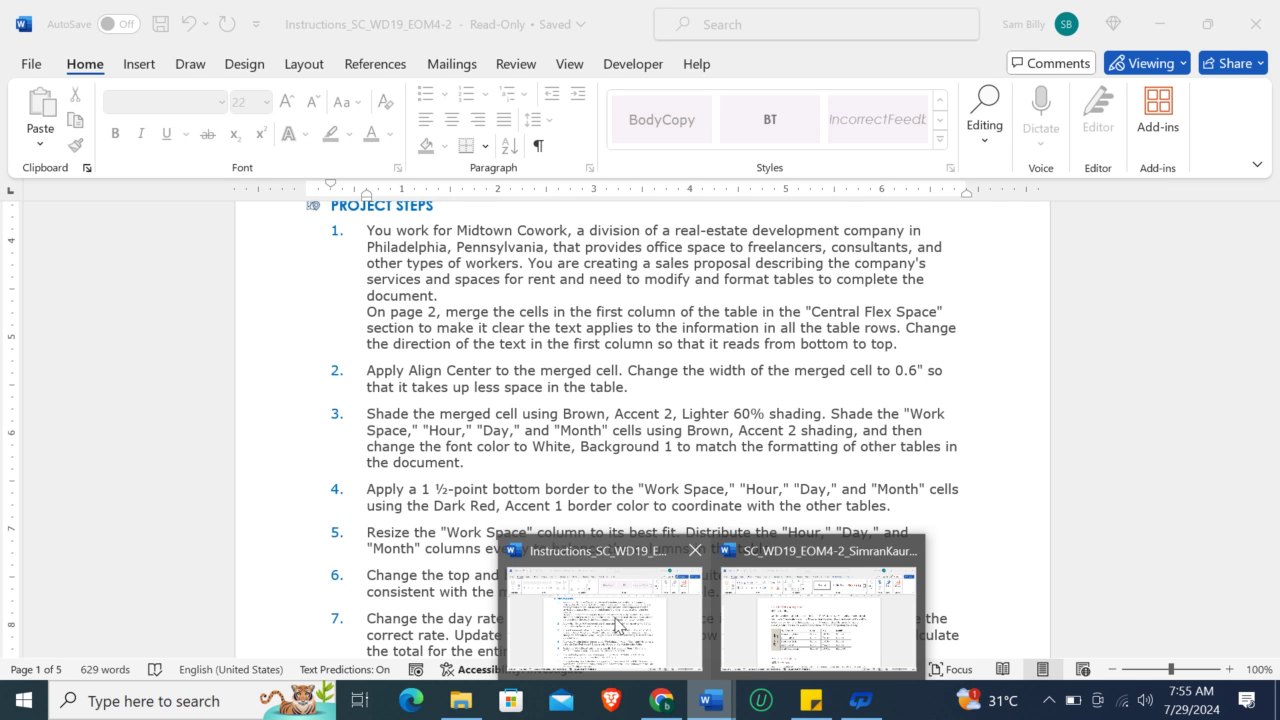
Fill the Work Space, Hour, Day and Month header cells with Brown, Accent 2
{"action": "left_click", "coordinate": [818, 618]}
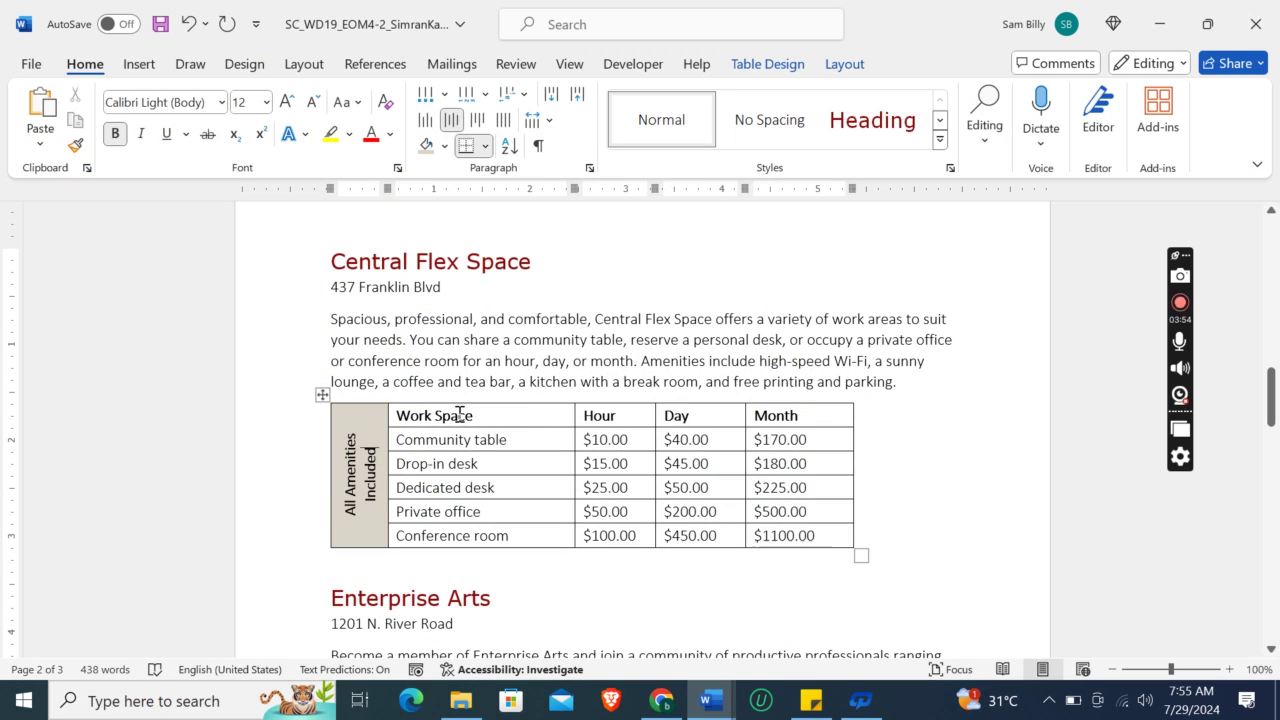
{"action": "left_click", "coordinate": [390, 415]}
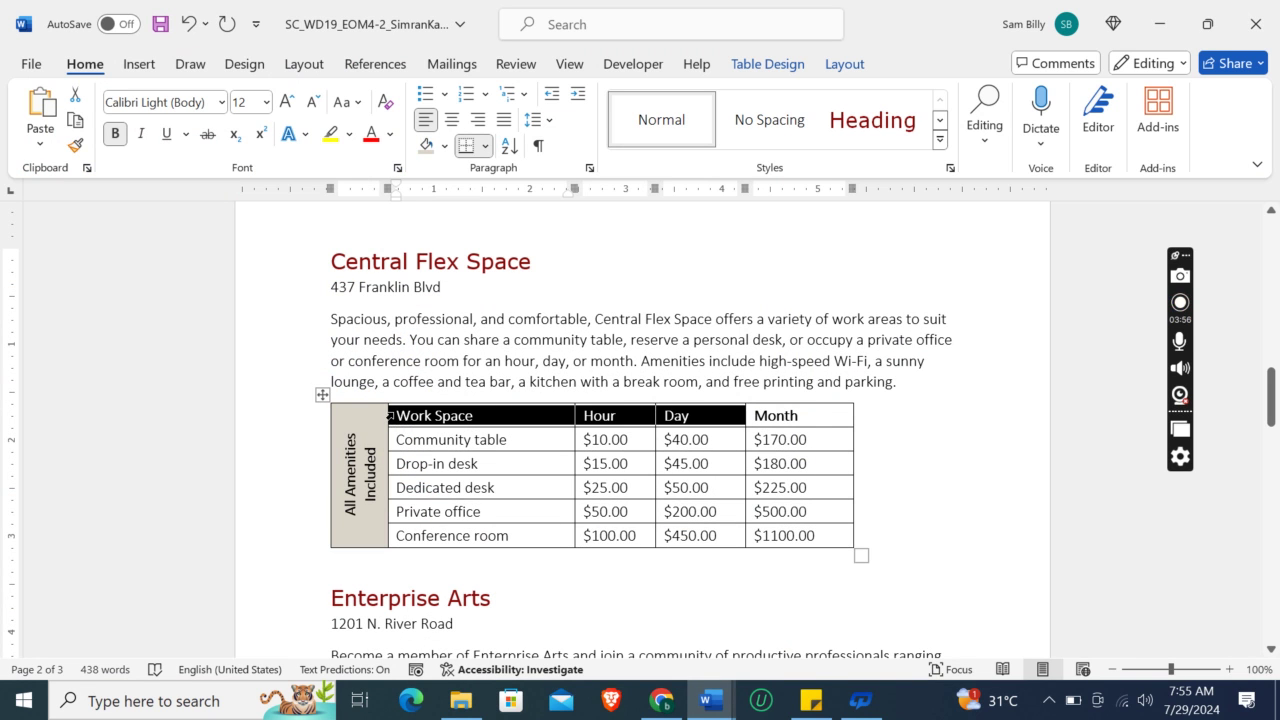
{"action": "left_click", "coordinate": [444, 146]}
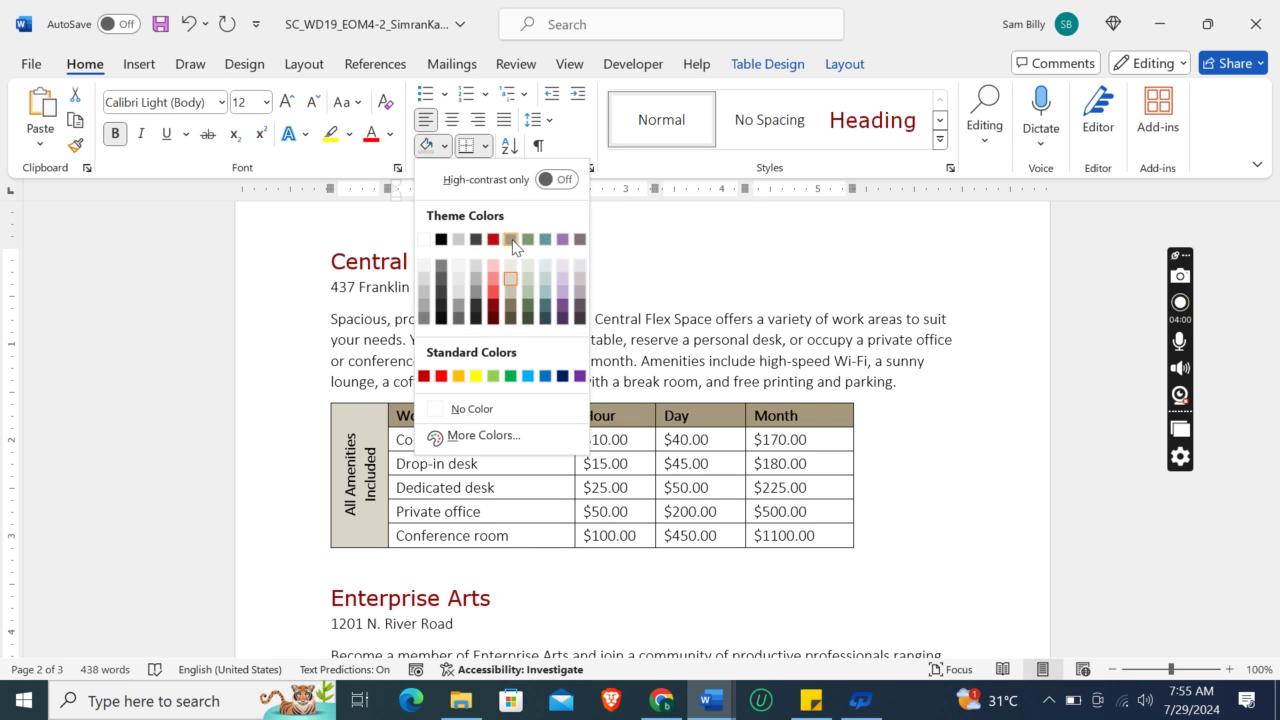
{"action": "left_click", "coordinate": [562, 375]}
{"action": "left_click", "coordinate": [756, 511]}
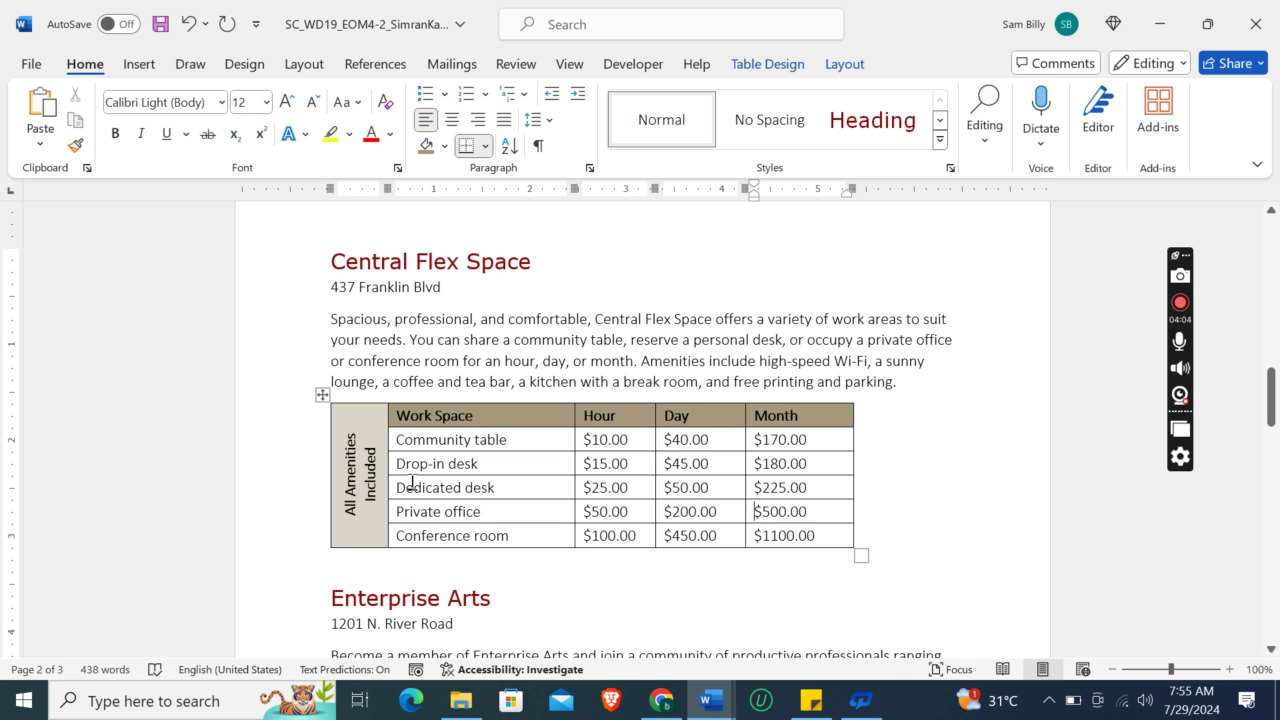
{"action": "left_click", "coordinate": [710, 700]}
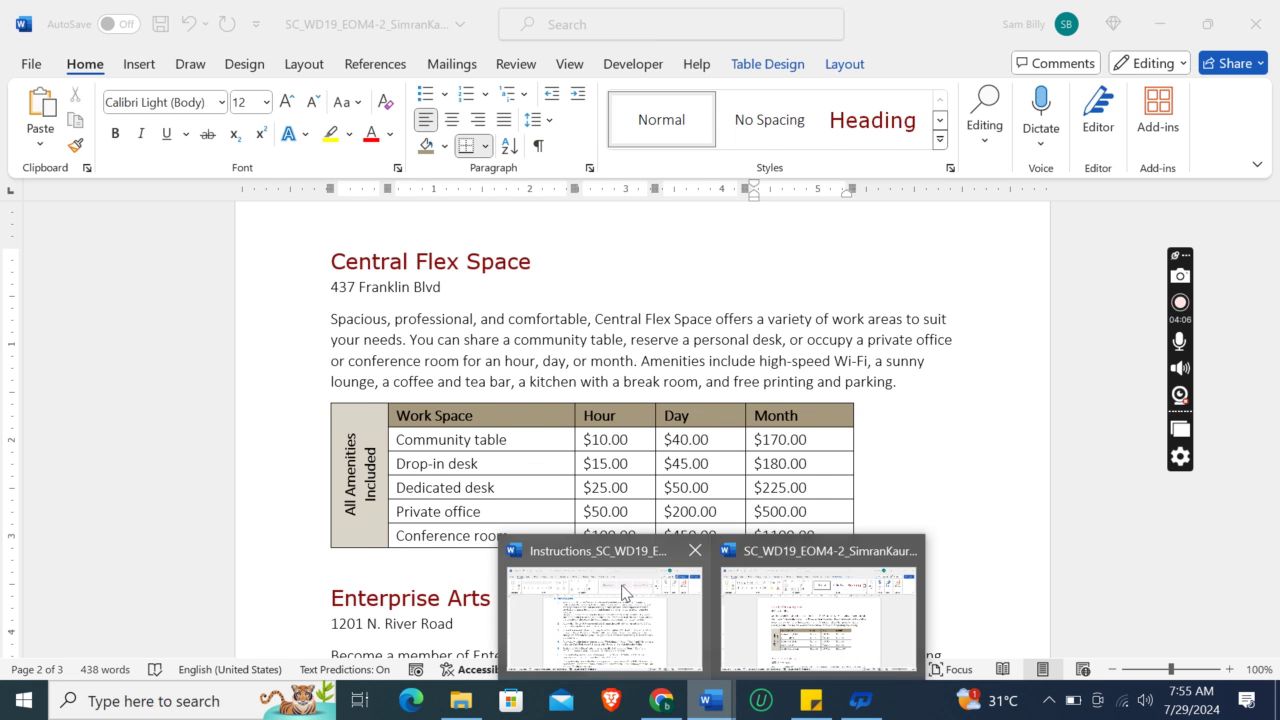
Set the header row font colour to White, Background 1
{"action": "mouse_move", "coordinate": [623, 591]}
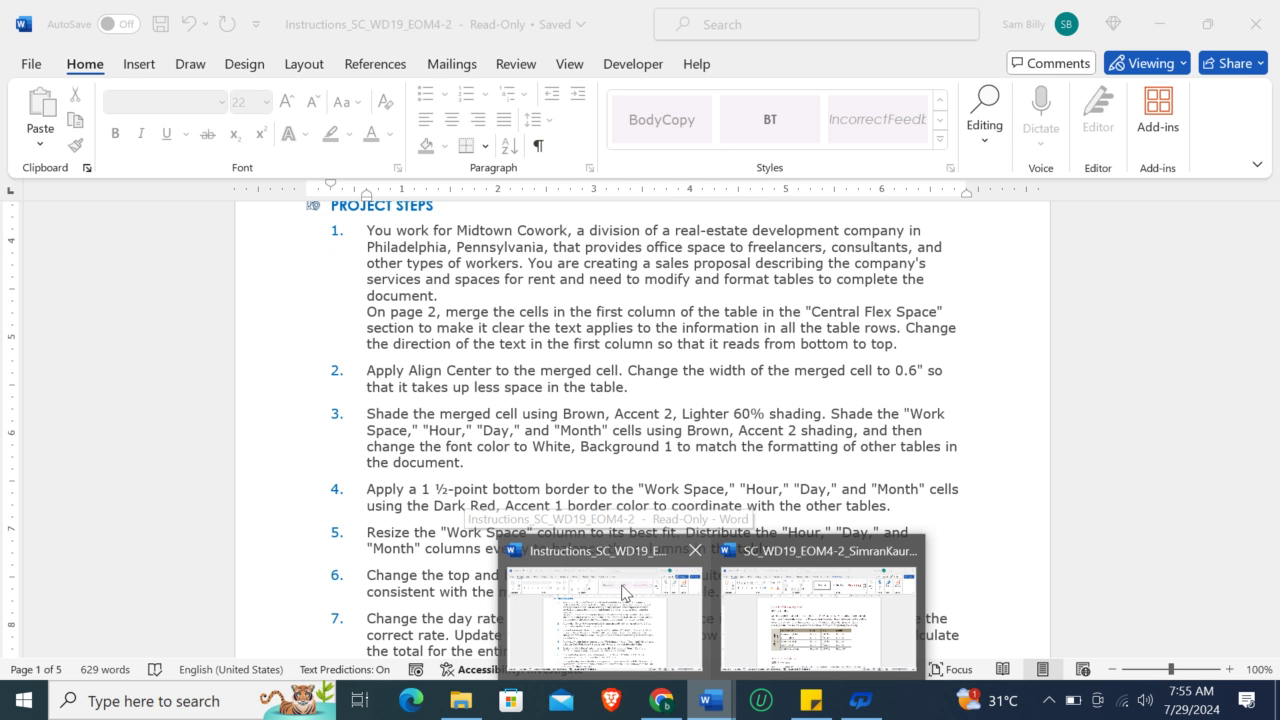
{"action": "left_click", "coordinate": [800, 596]}
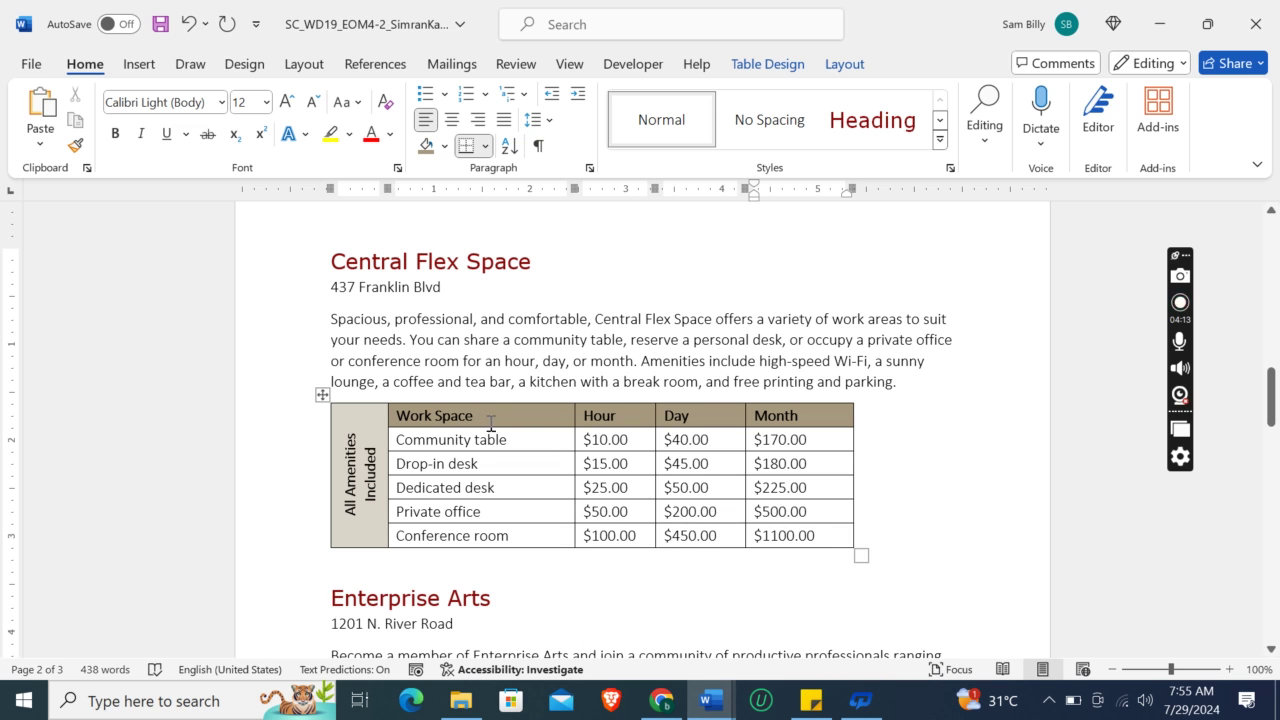
{"action": "left_click", "coordinate": [391, 415]}
{"action": "key", "text": "shift+Right"}
{"action": "key", "text": "shift+Right"}
{"action": "key", "text": "shift+Right"}
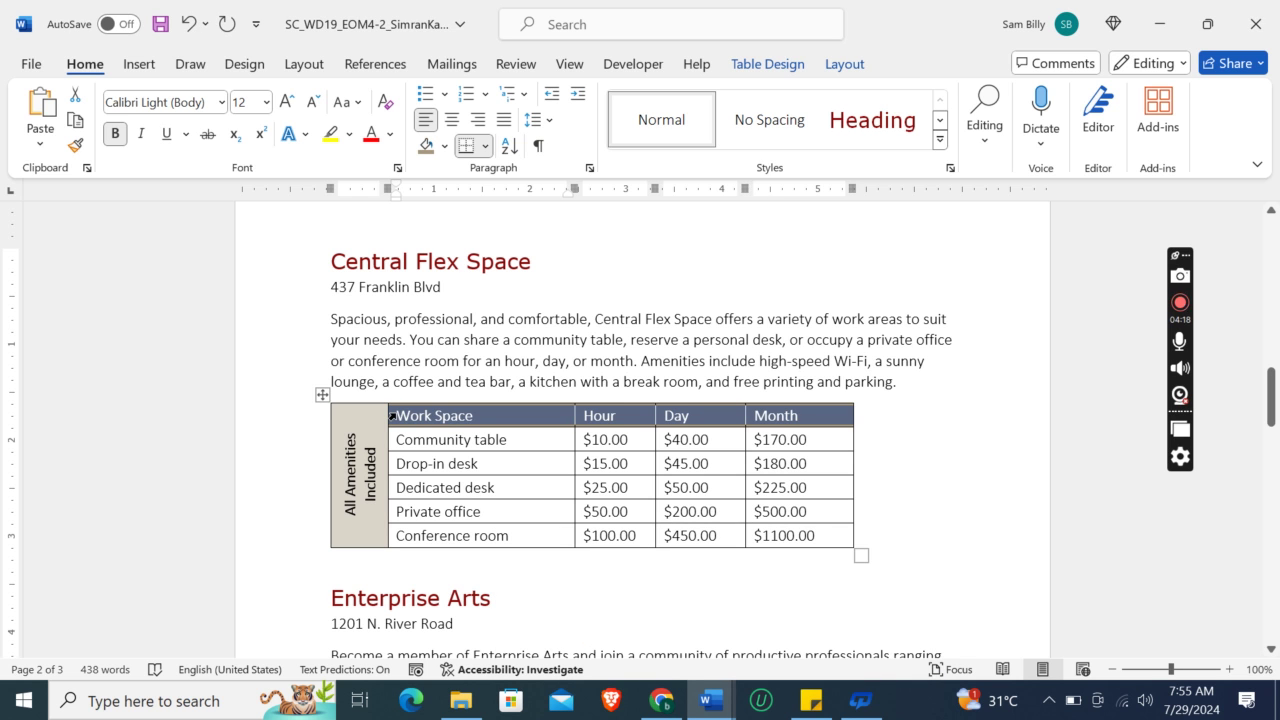
{"action": "left_click", "coordinate": [389, 134]}
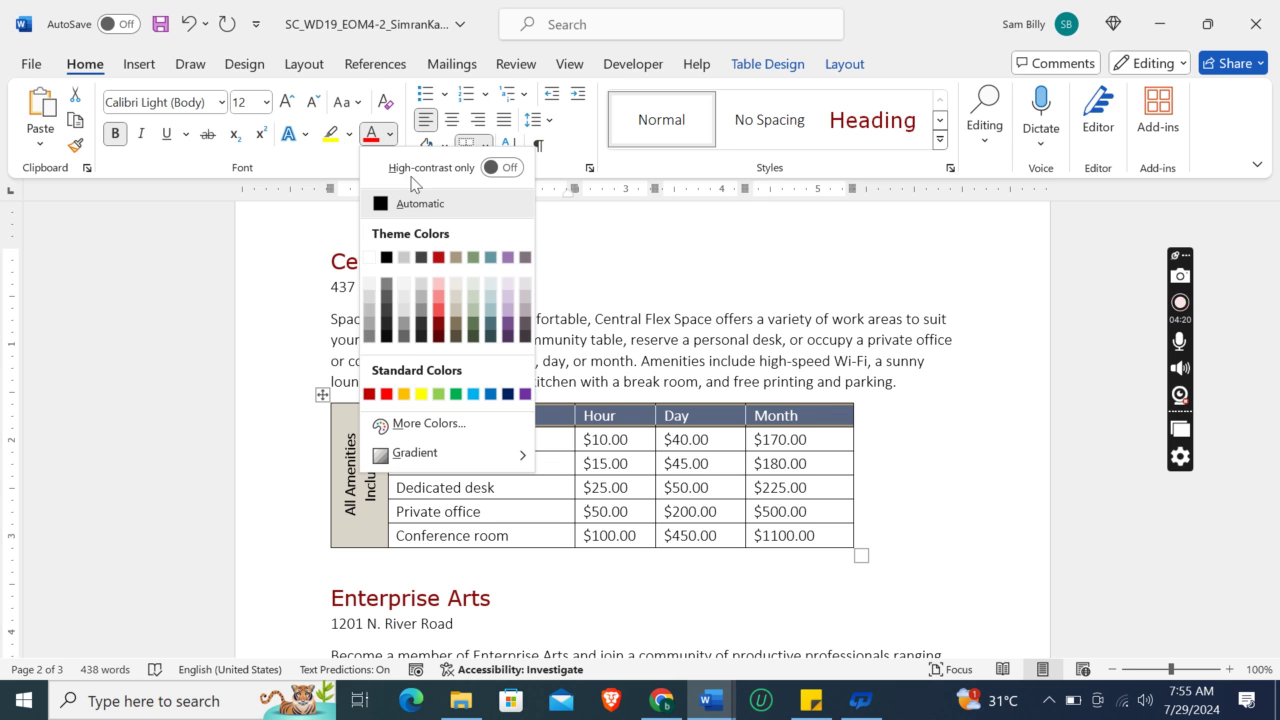
{"action": "left_click", "coordinate": [369, 259]}
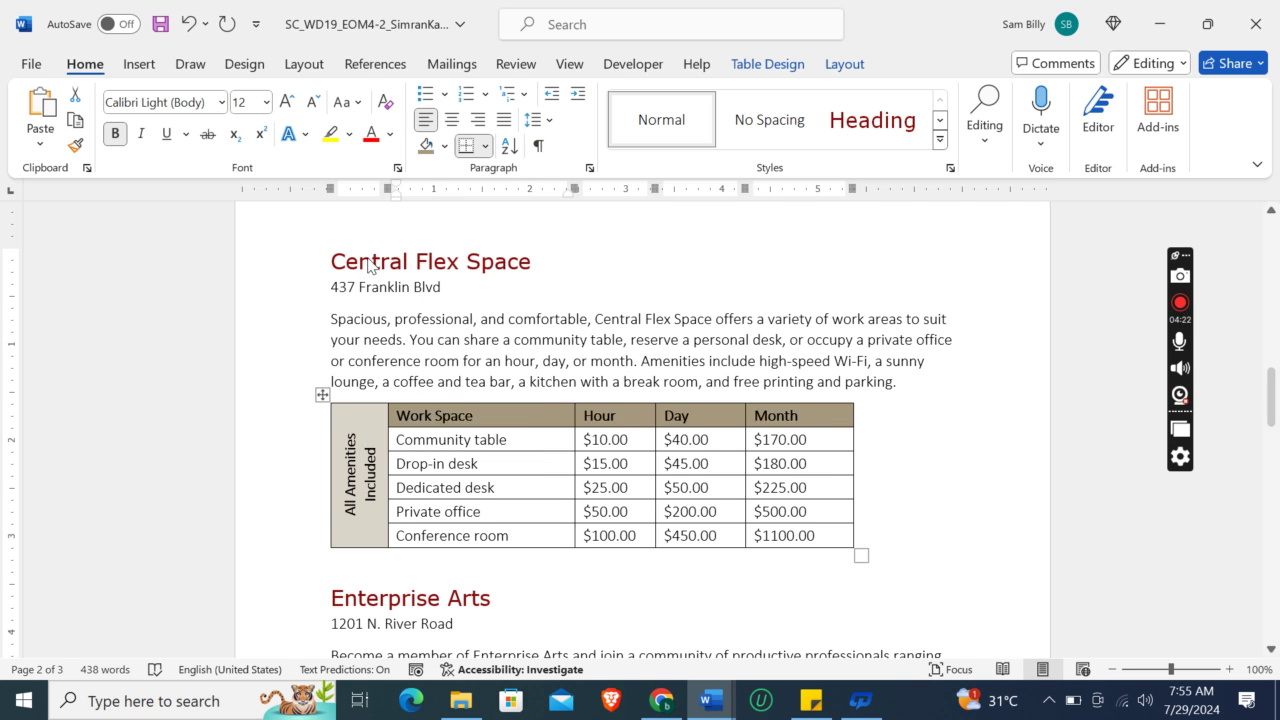
{"action": "left_click", "coordinate": [790, 562]}
{"action": "mouse_move", "coordinate": [1273, 412]}
{"action": "left_mouse_down"}
{"action": "mouse_move", "coordinate": [1273, 446]}
{"action": "mouse_move", "coordinate": [1273, 404]}
{"action": "left_mouse_up"}
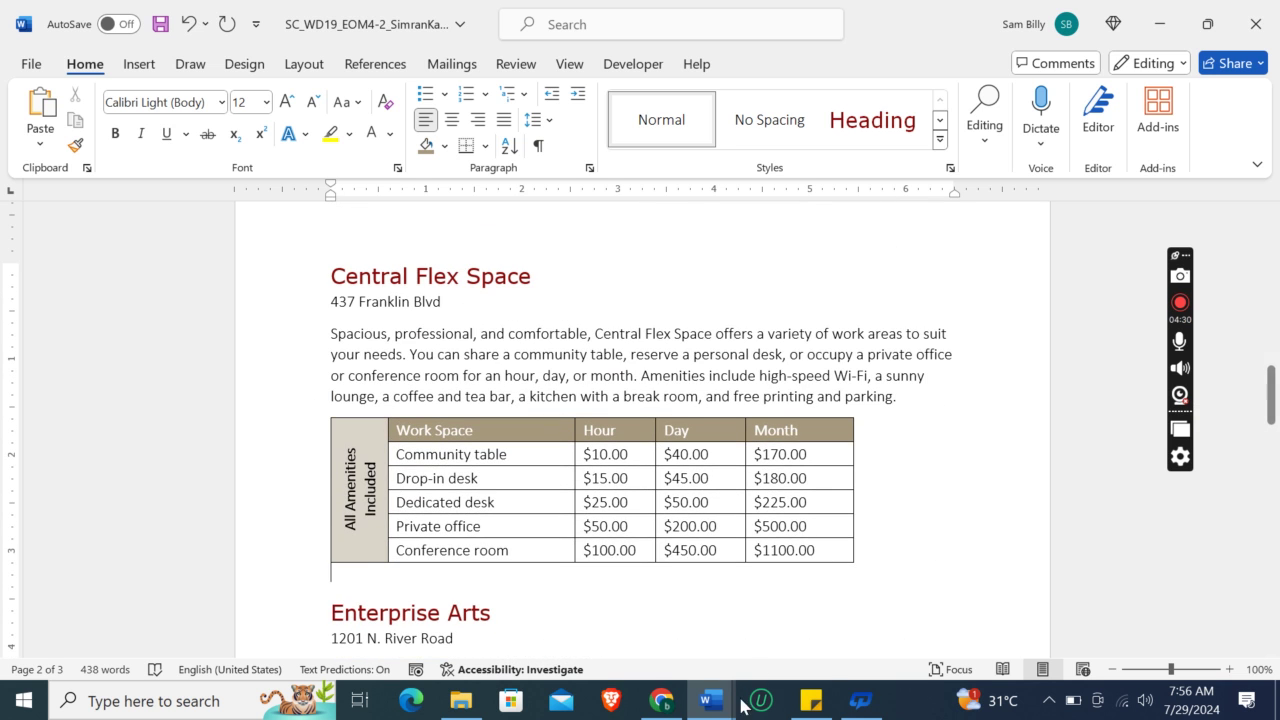
{"action": "mouse_move", "coordinate": [710, 700]}
{"action": "left_click", "coordinate": [620, 605]}
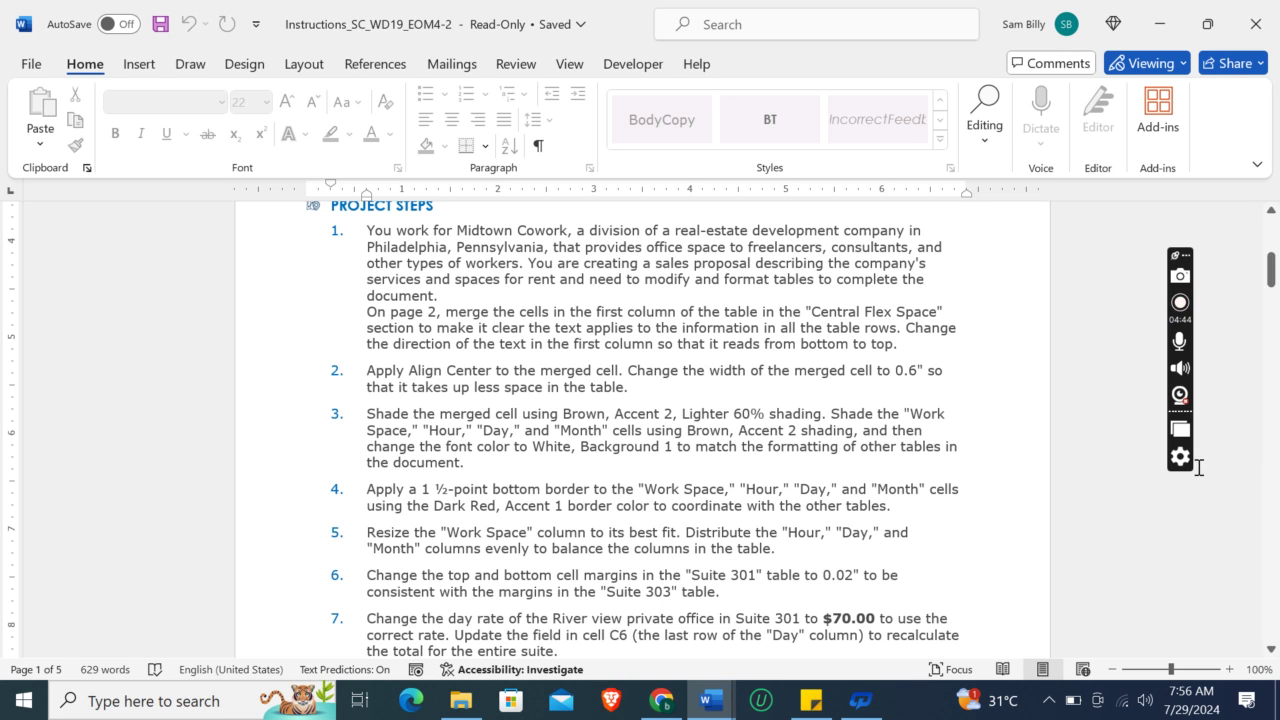
Scroll the Instructions document up to the Getting Started section
{"action": "left_click_drag", "start_coordinate": [1270, 268], "coordinate": [1276, 221]}
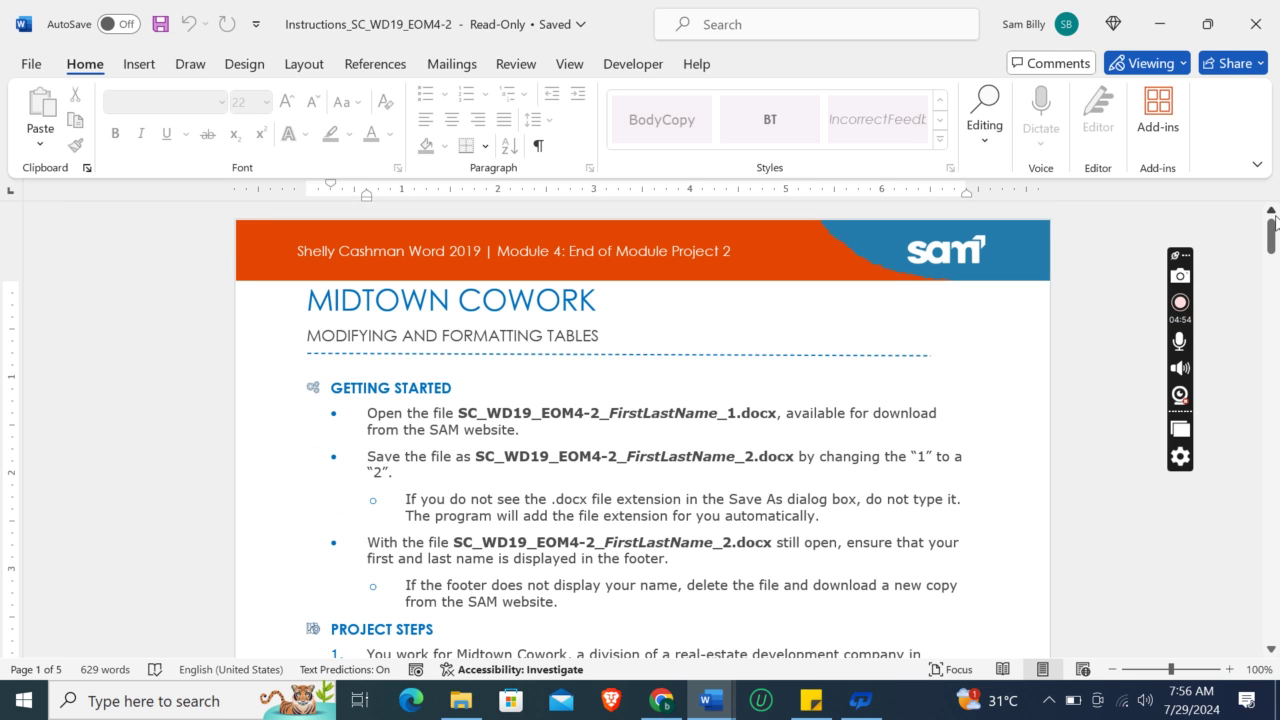